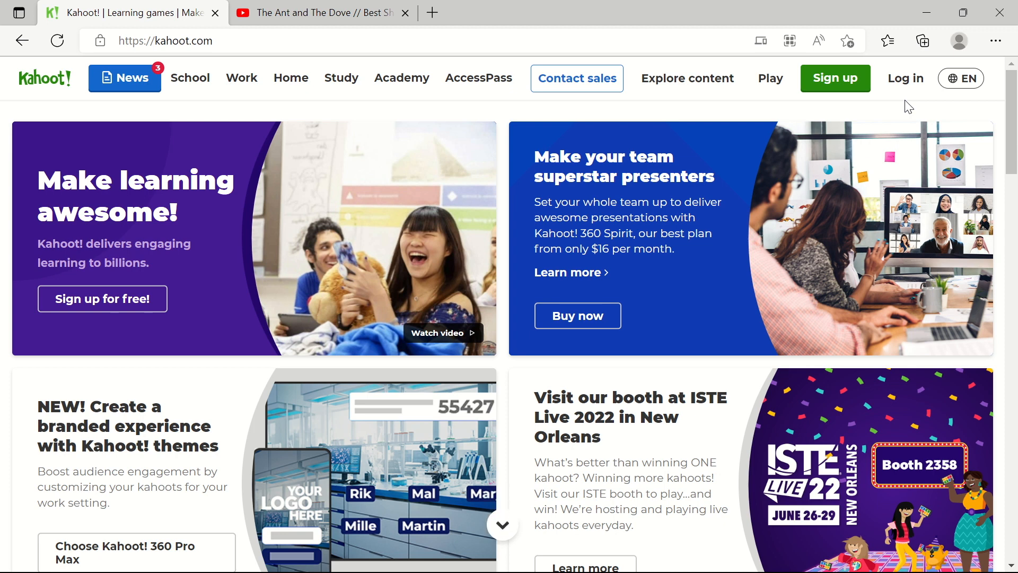
- Log in to Kahoot with the account's saved e-mail and the account password
left_click(904, 84)
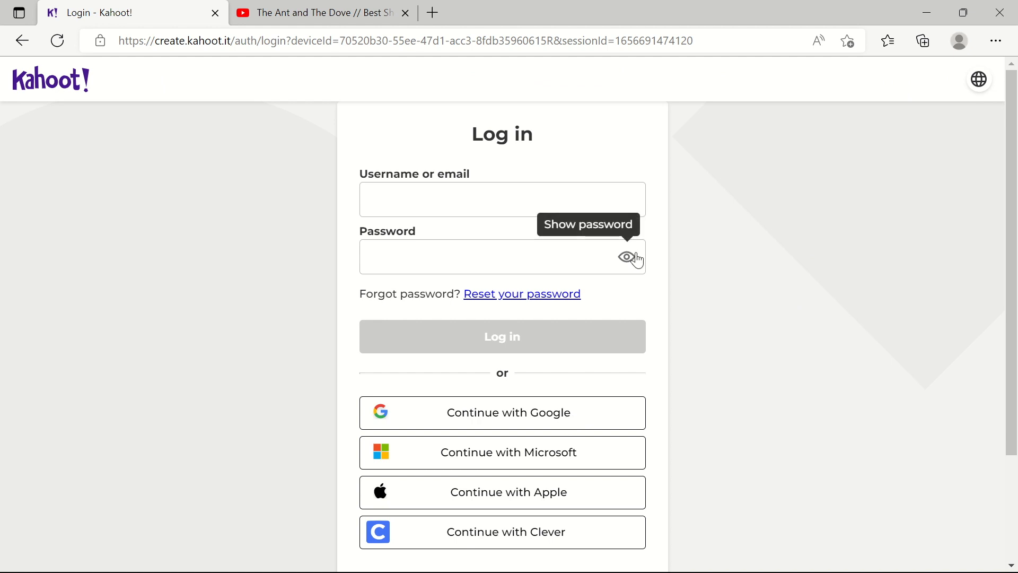
left_click(544, 201)
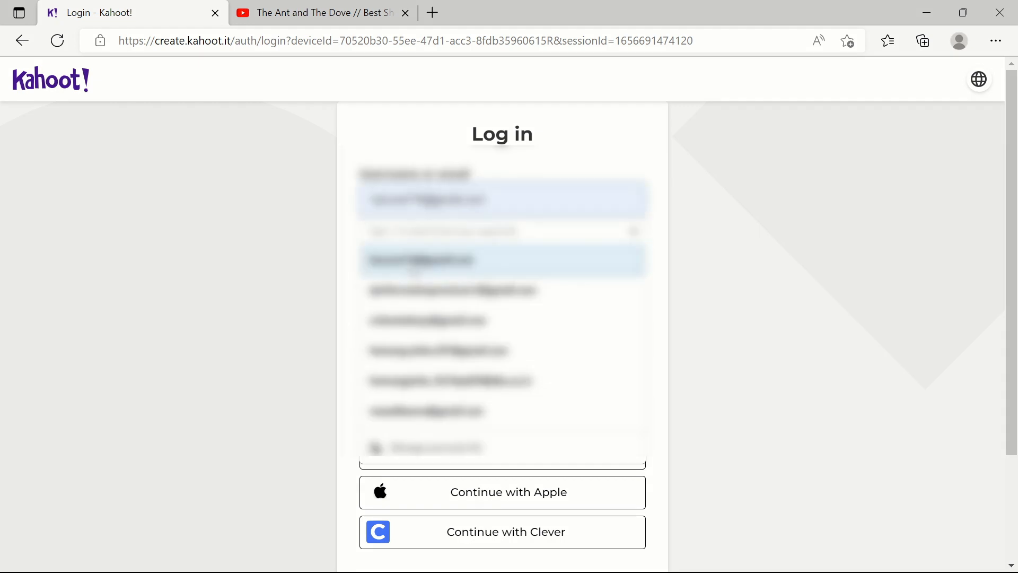
left_click(415, 265)
left_click(443, 249)
type("*************")
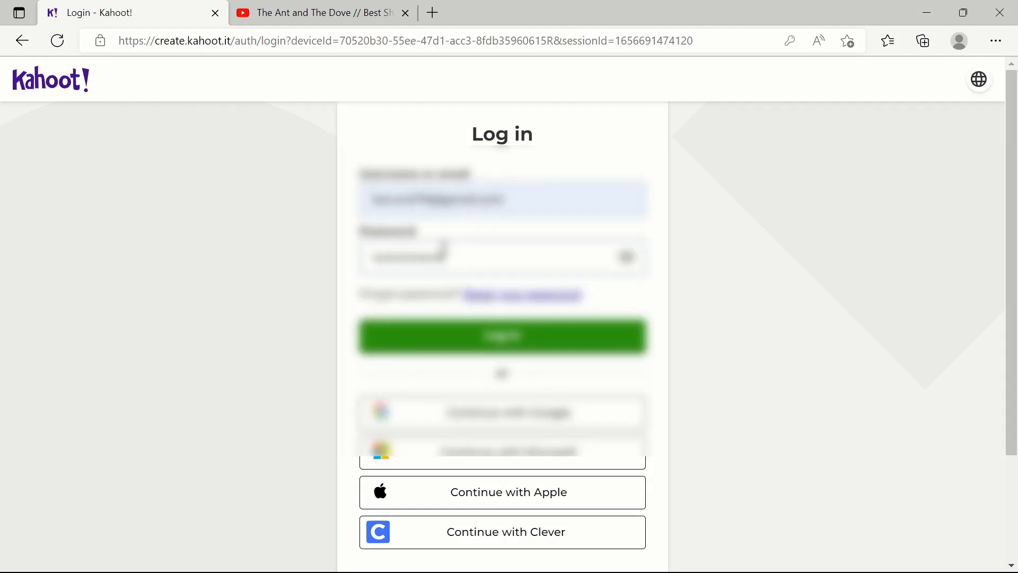
key("Return")
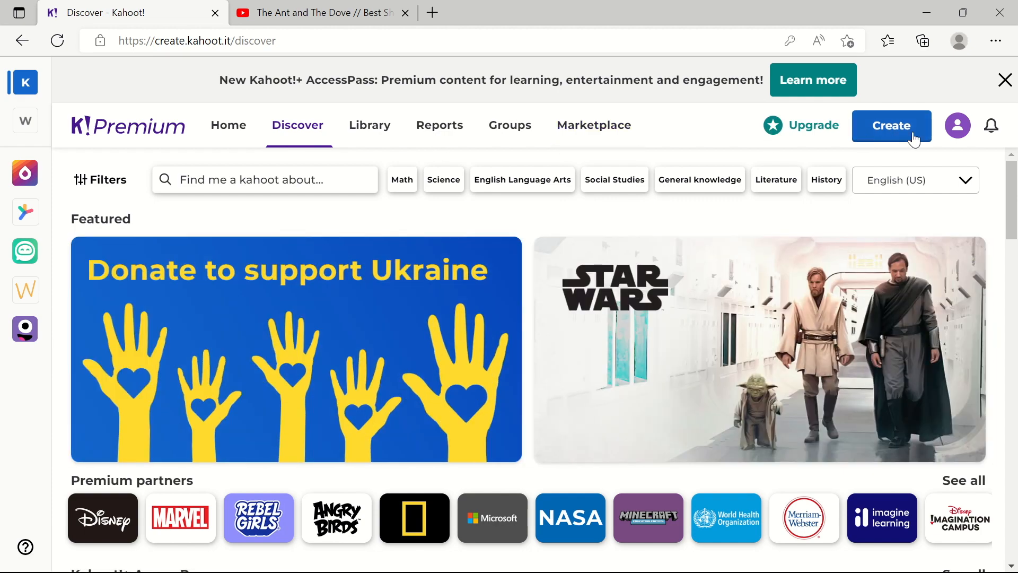
- Create a new blank kahoot rather than a course or a template
left_click(912, 139)
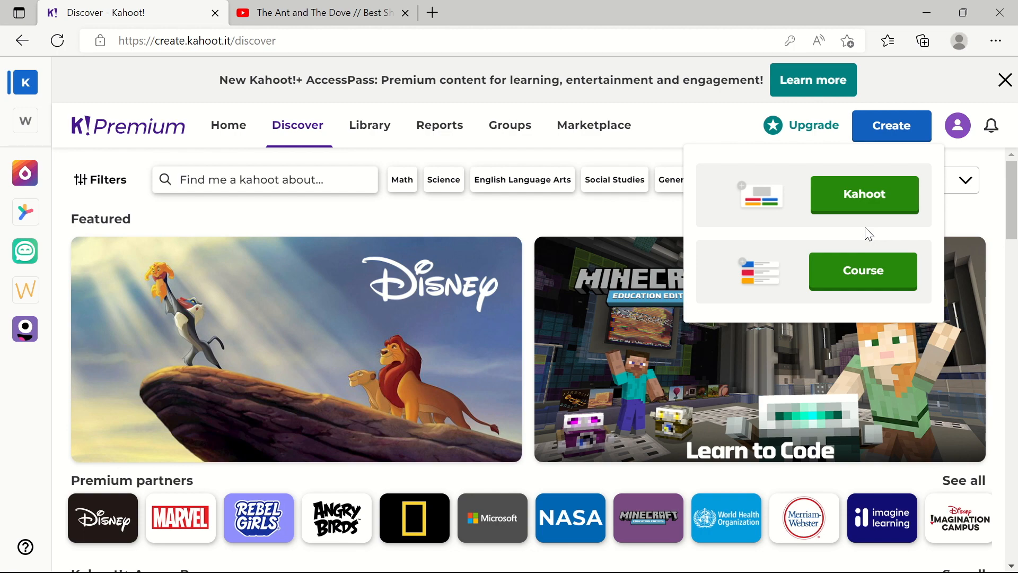
left_click(870, 211)
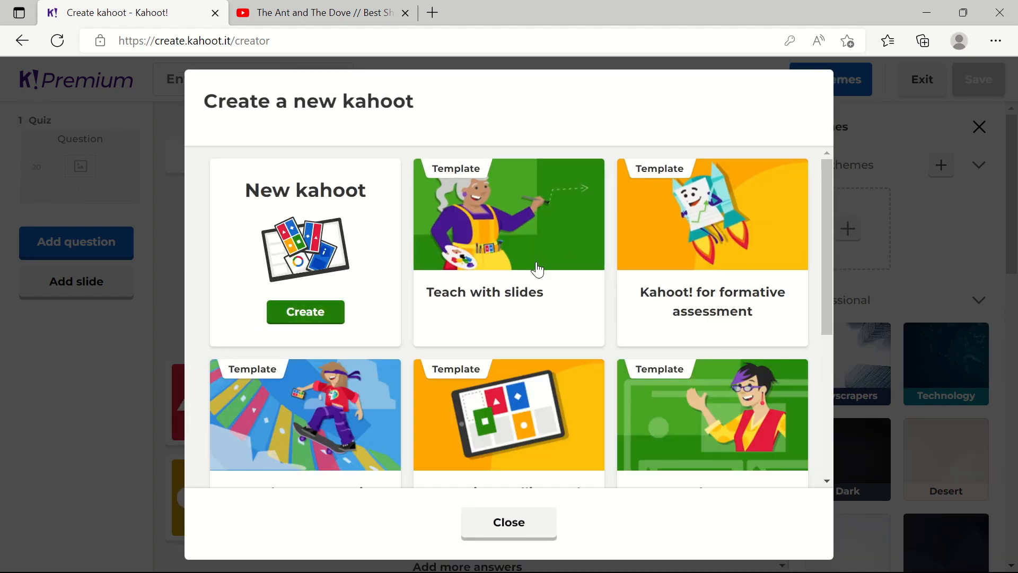
left_click(305, 313)
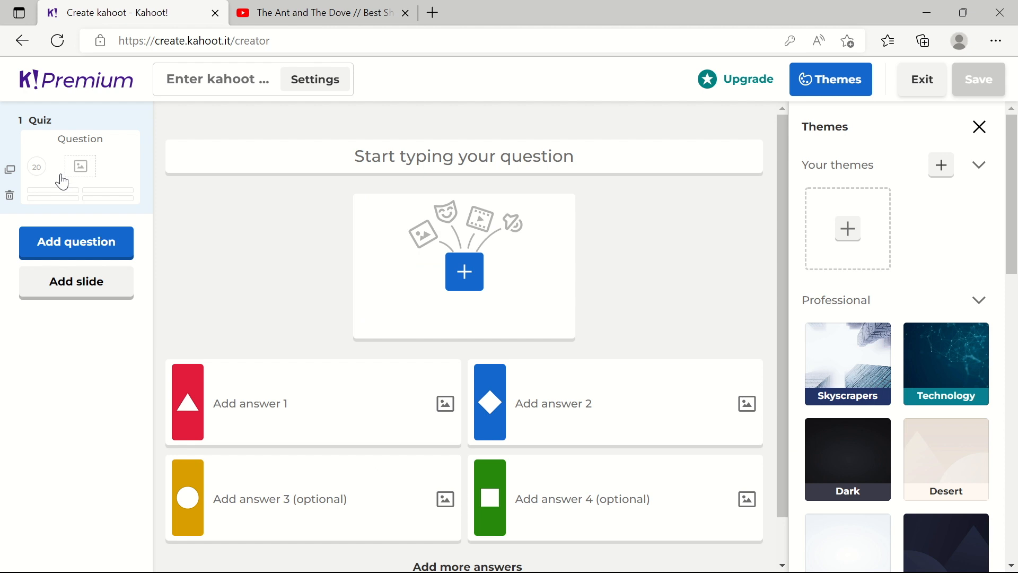
- Title the kahoot "Verbs" and give it the description "Learn about action words" in its settings
left_click(319, 84)
left_click(307, 175)
type("Verbs")
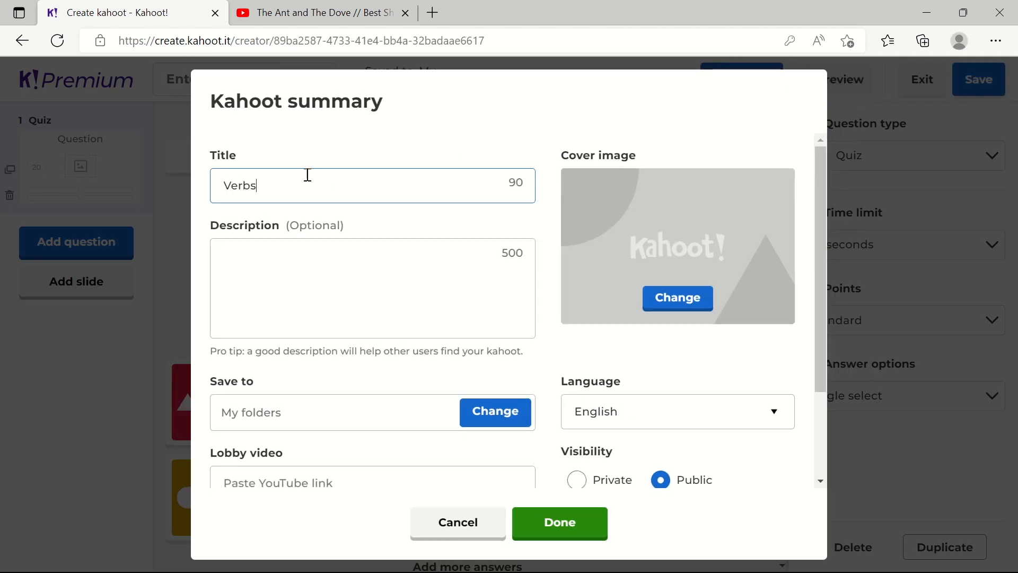
left_click(296, 263)
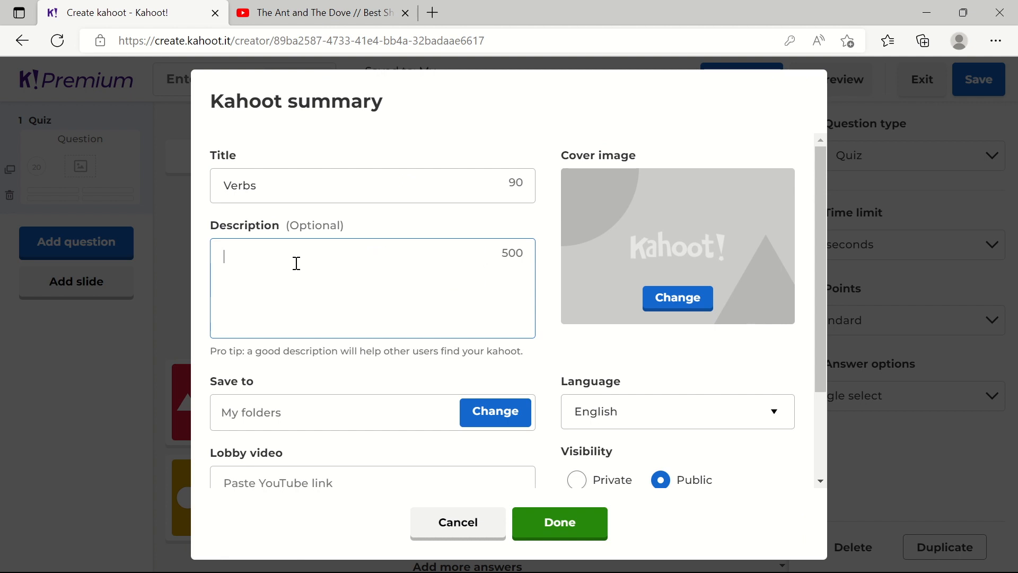
type("Learn about action words")
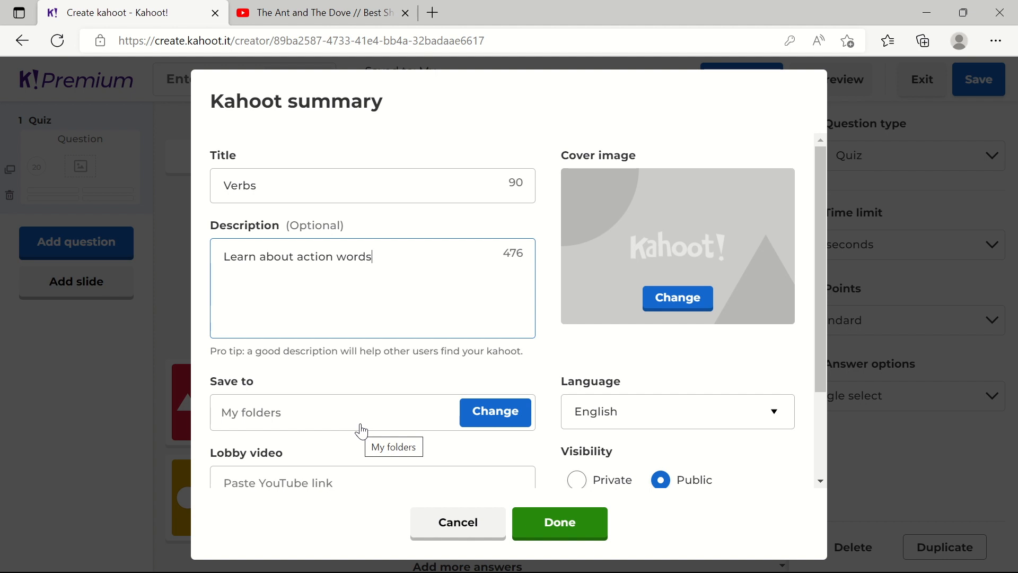
- Set the kahoot's lobby music to Adventure
scroll(823, 482, "down", 3)
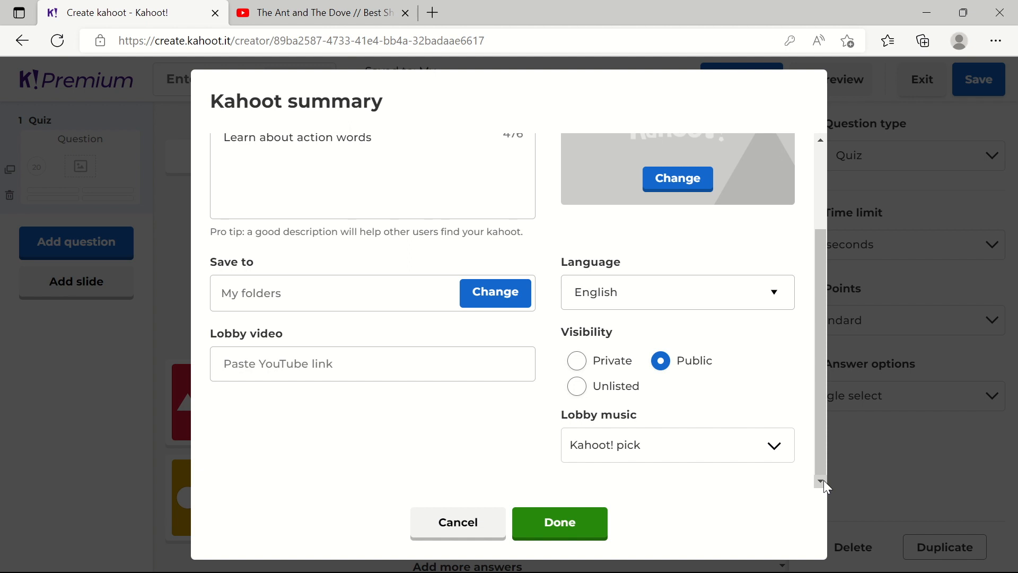
left_click(671, 457)
left_click(656, 287)
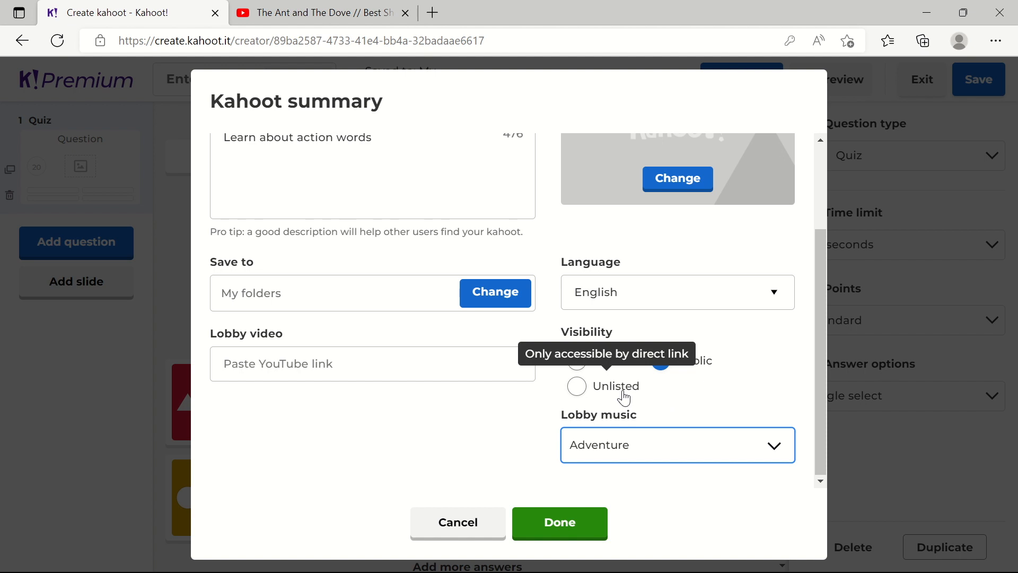
left_click(729, 304)
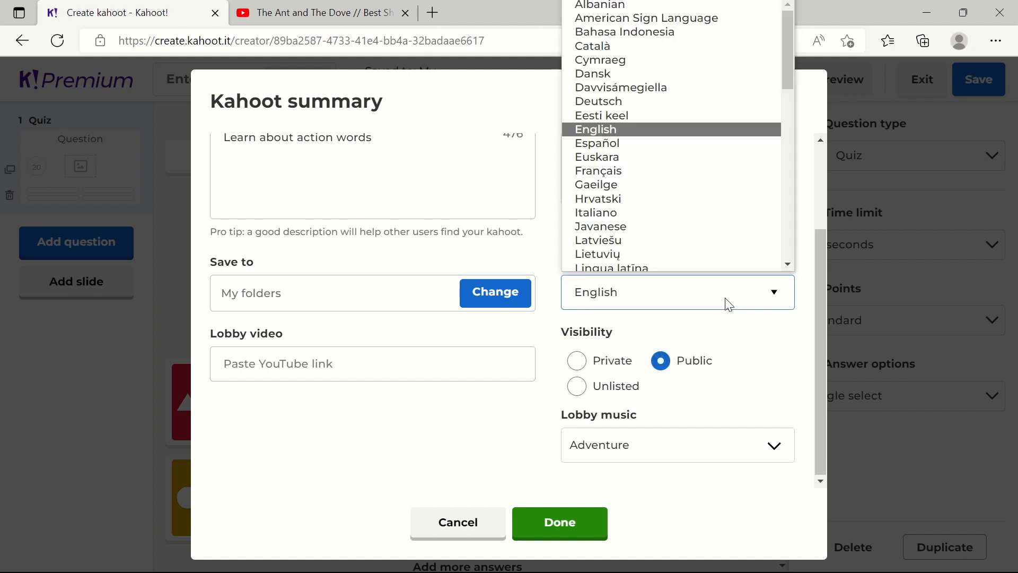
scroll(782, 263, "down", 2)
left_click(782, 264)
left_click(782, 264)
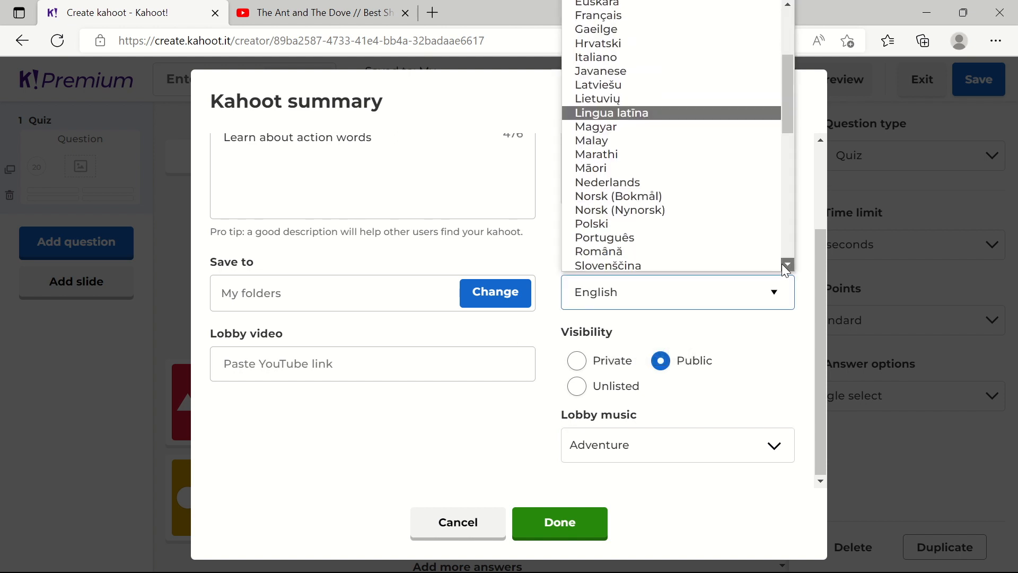
left_click(704, 301)
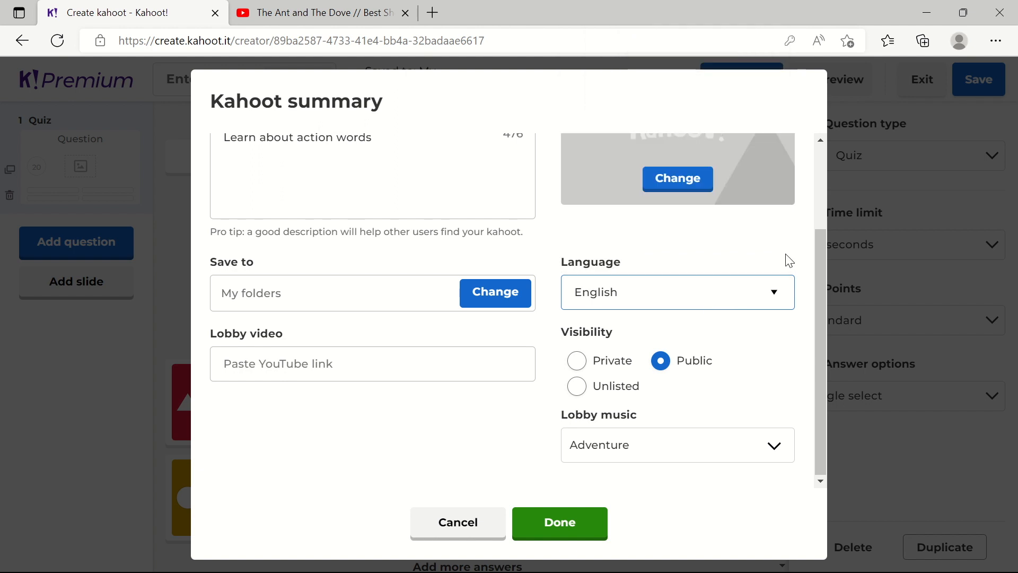
- Search Getty Images for "verbs", use the picture of letter tiles spelling VERBS as cover image, and save the kahoot summary
scroll(820, 136, "up", 3)
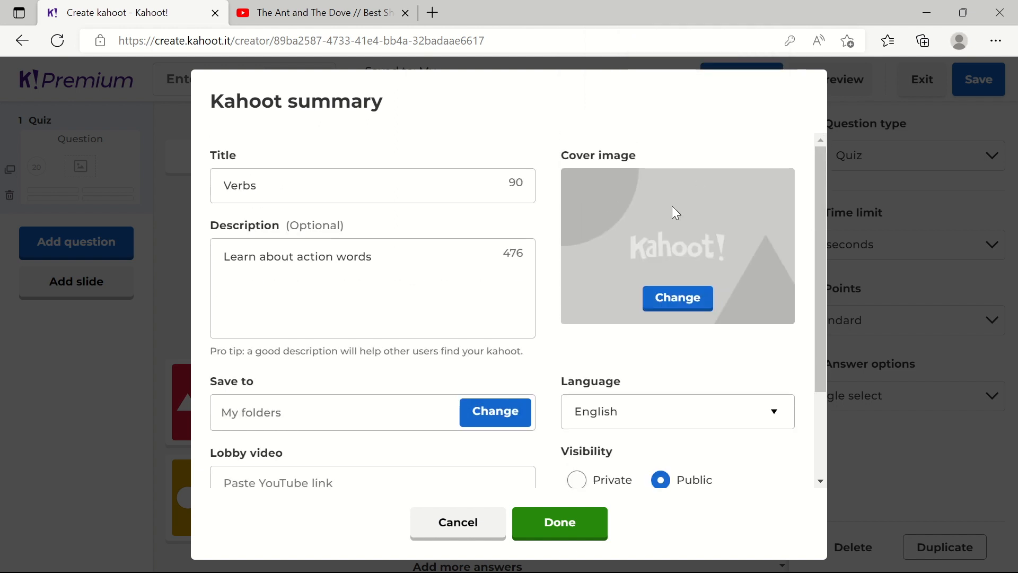
left_click(688, 299)
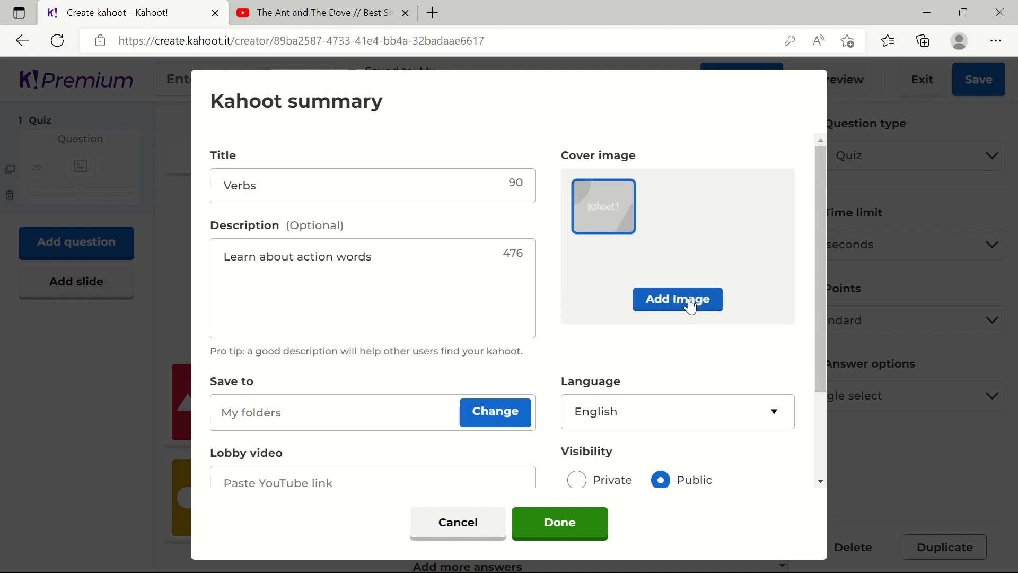
left_click(691, 302)
left_click(498, 152)
type("verbs")
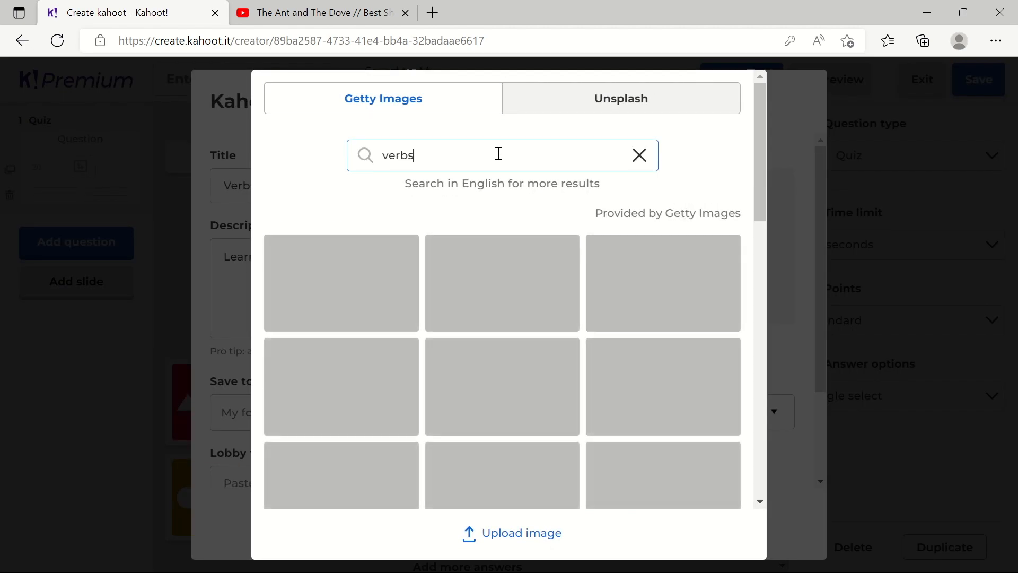
scroll(759, 502, "down", 15)
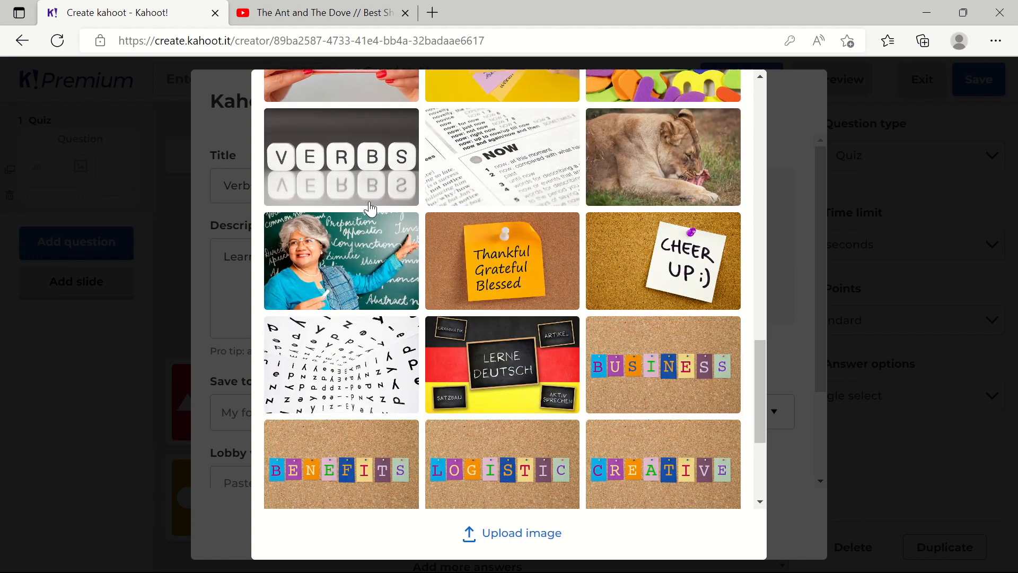
left_click(371, 201)
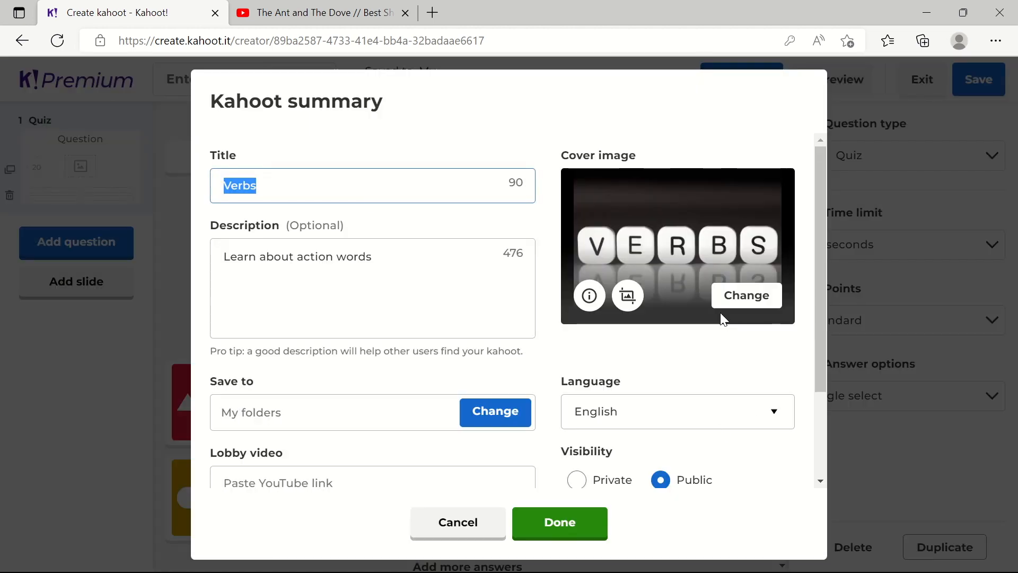
left_click(561, 541)
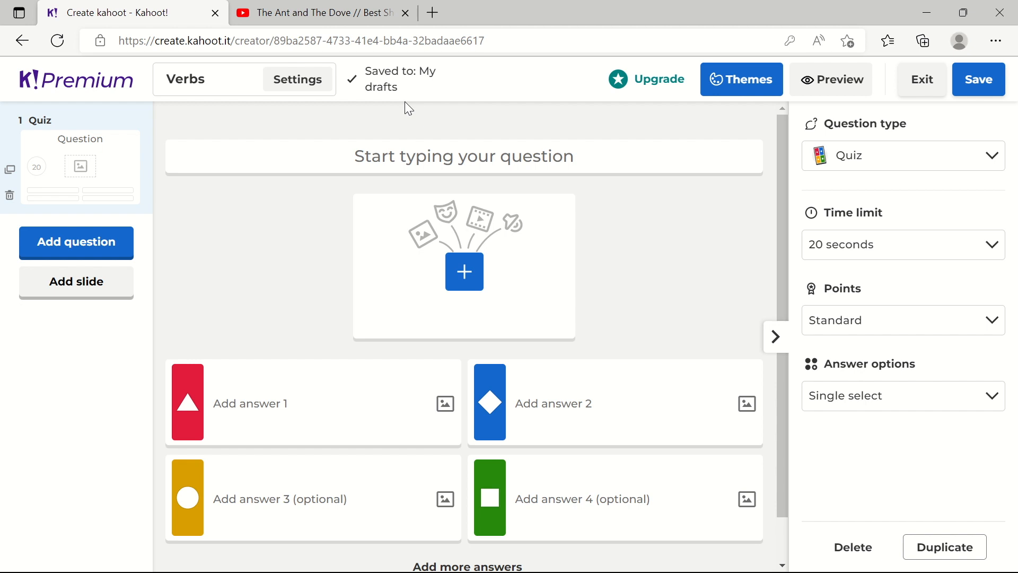
- Apply the free Pride theme to the kahoot and close the theme selection
left_click(760, 99)
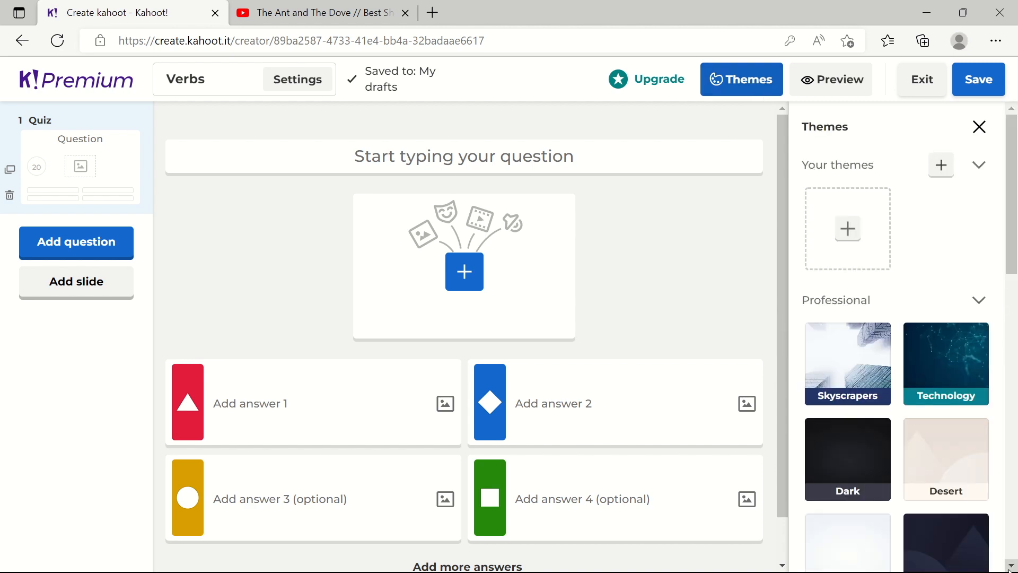
scroll(1010, 566, "down", 12)
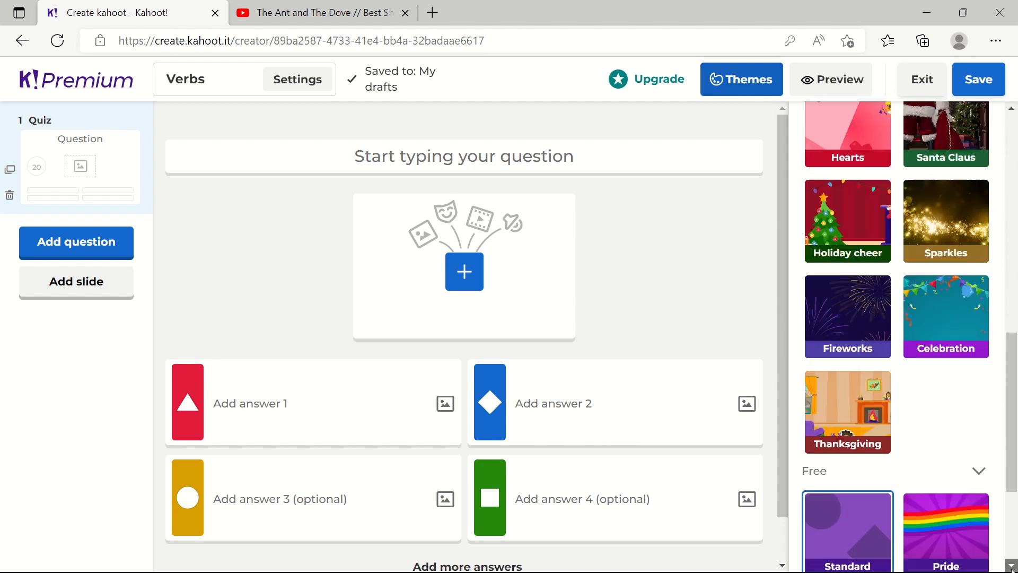
scroll(954, 477, "down", 2)
left_click(952, 432)
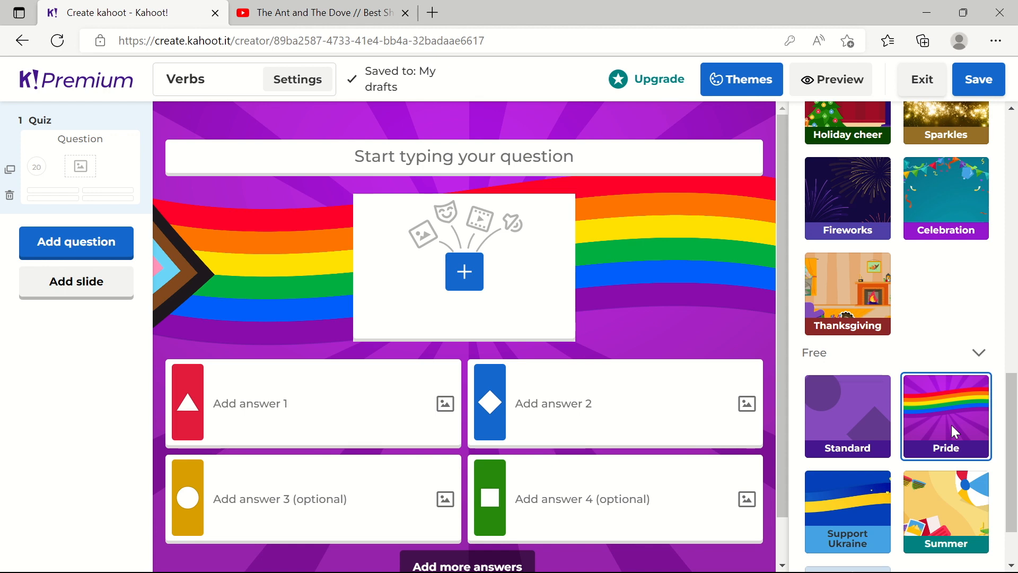
scroll(951, 424, "up", 10)
left_click(980, 129)
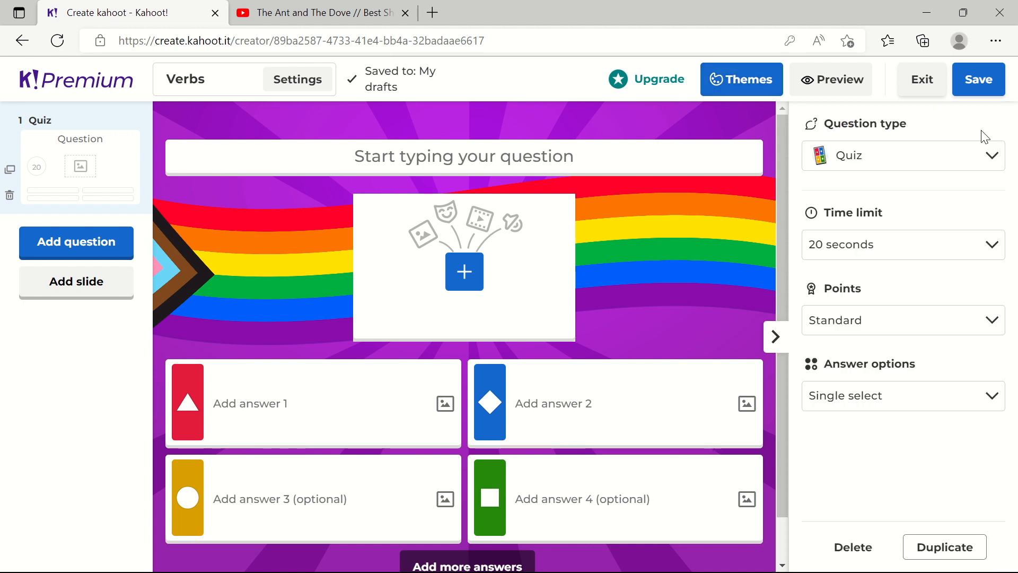
- Examine the available question types, time limit, points choices and answer options for the first question
left_click(909, 165)
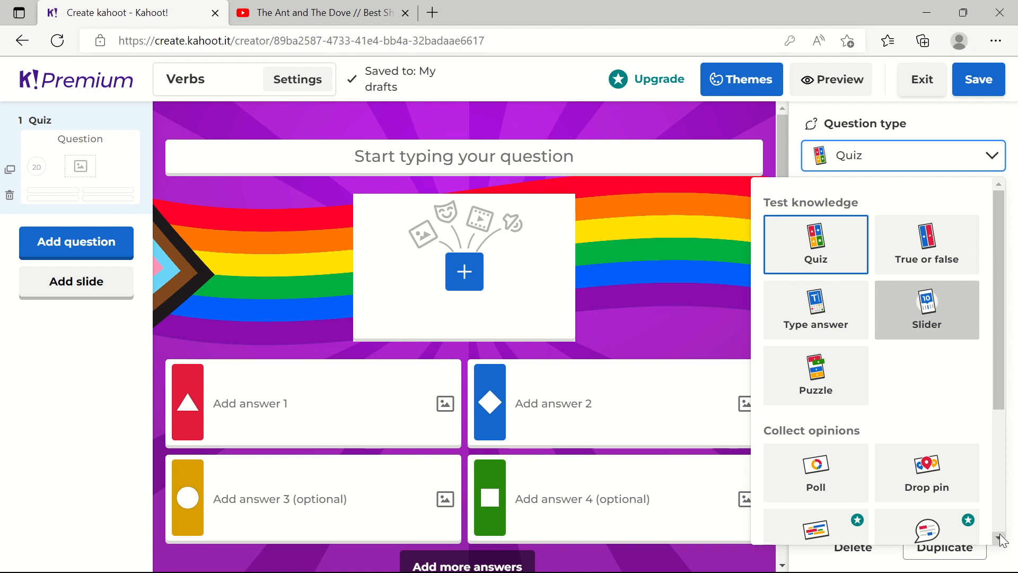
scroll(1002, 535, "down", 4)
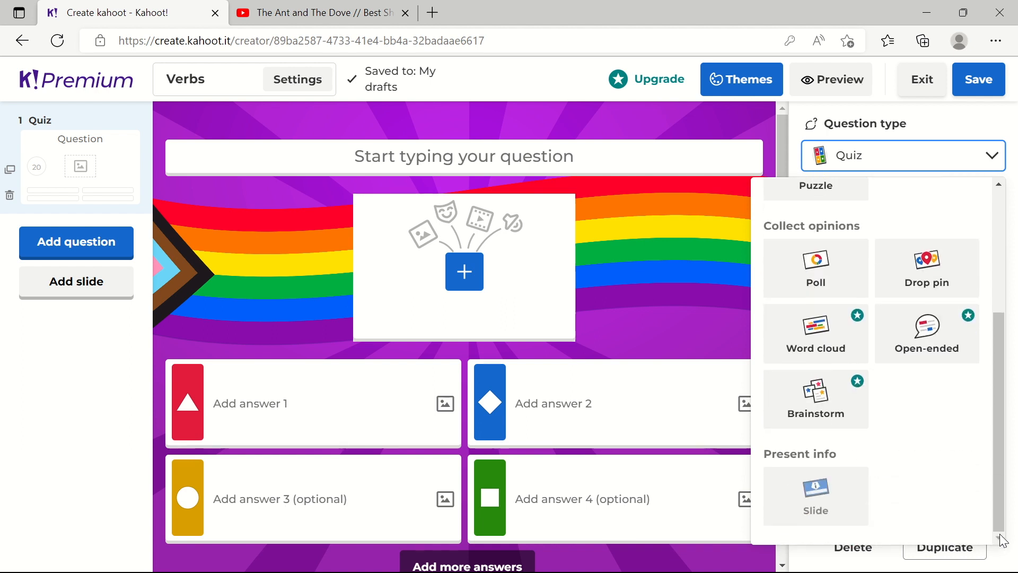
left_click(952, 174)
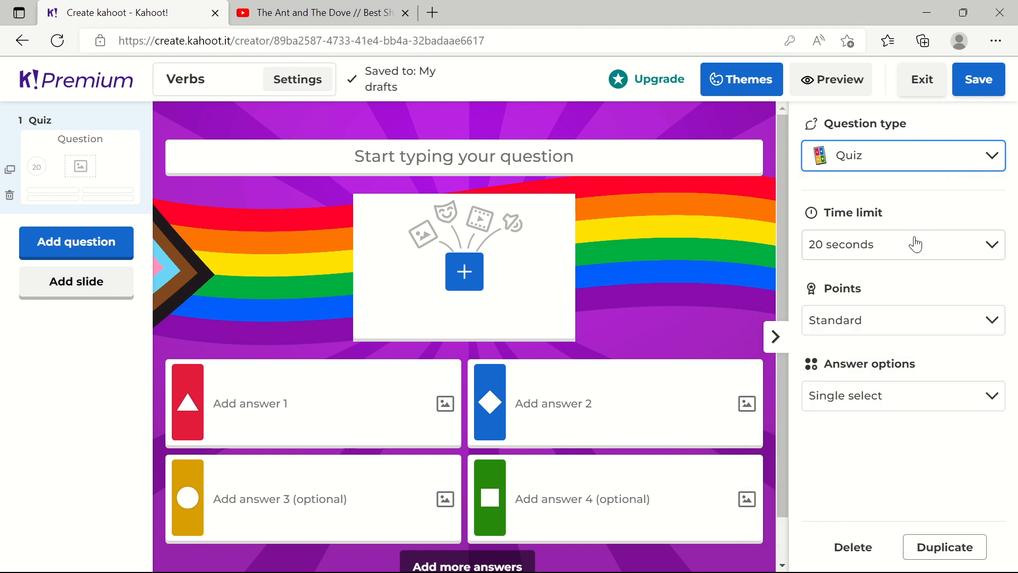
left_click(850, 258)
left_click(850, 259)
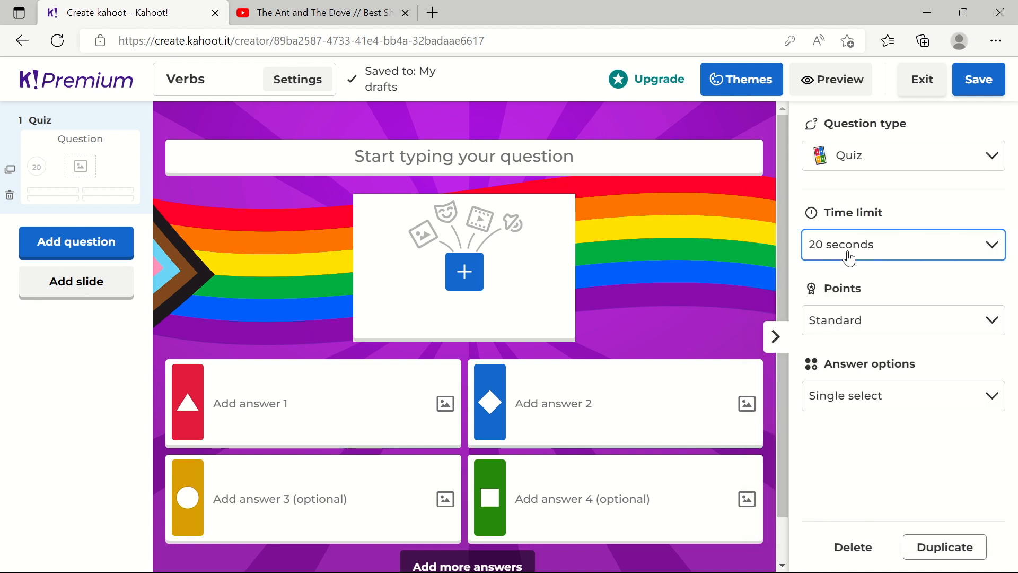
left_click(858, 325)
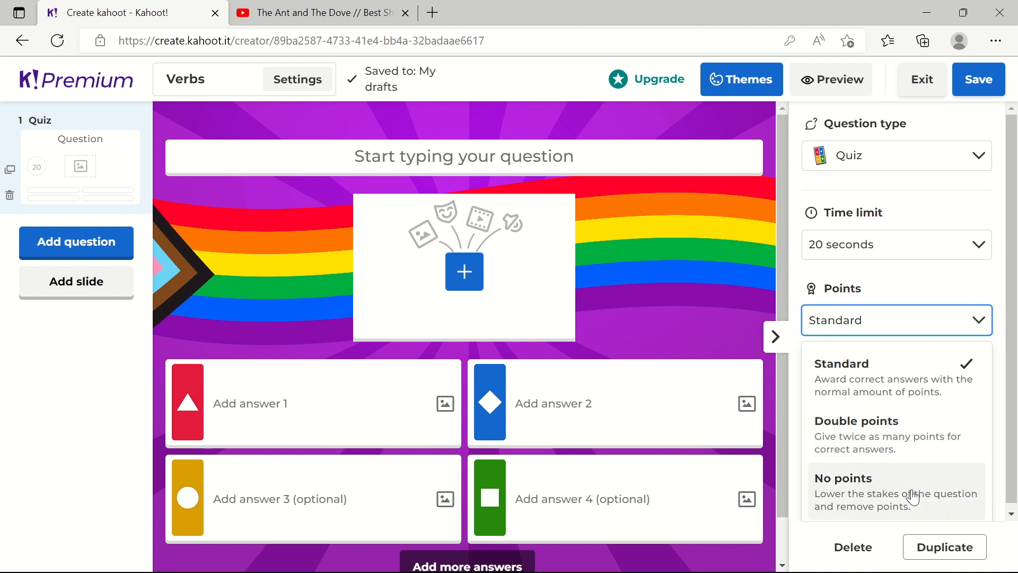
left_click(926, 320)
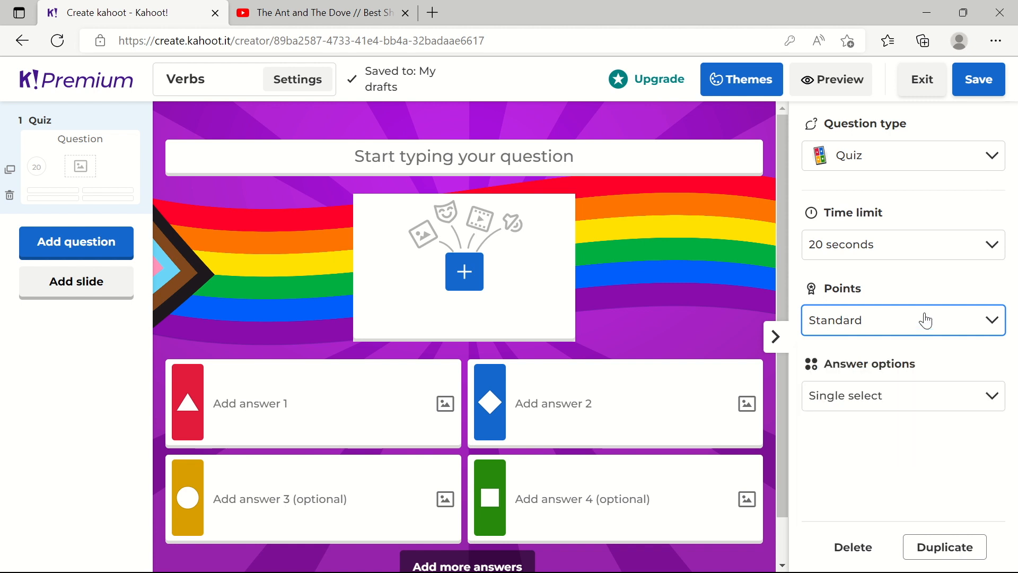
left_click(860, 406)
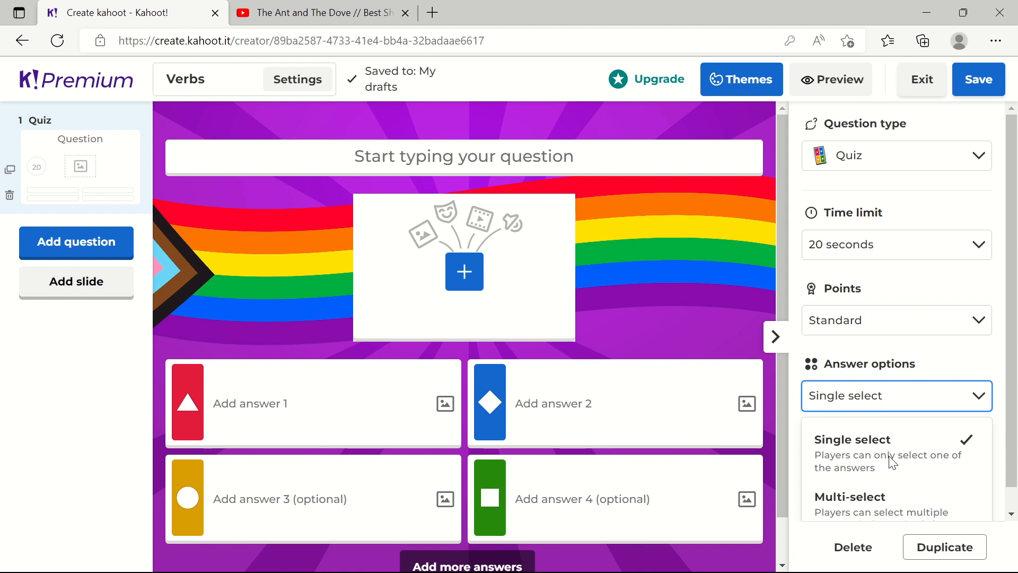
scroll(893, 463, "down", 1)
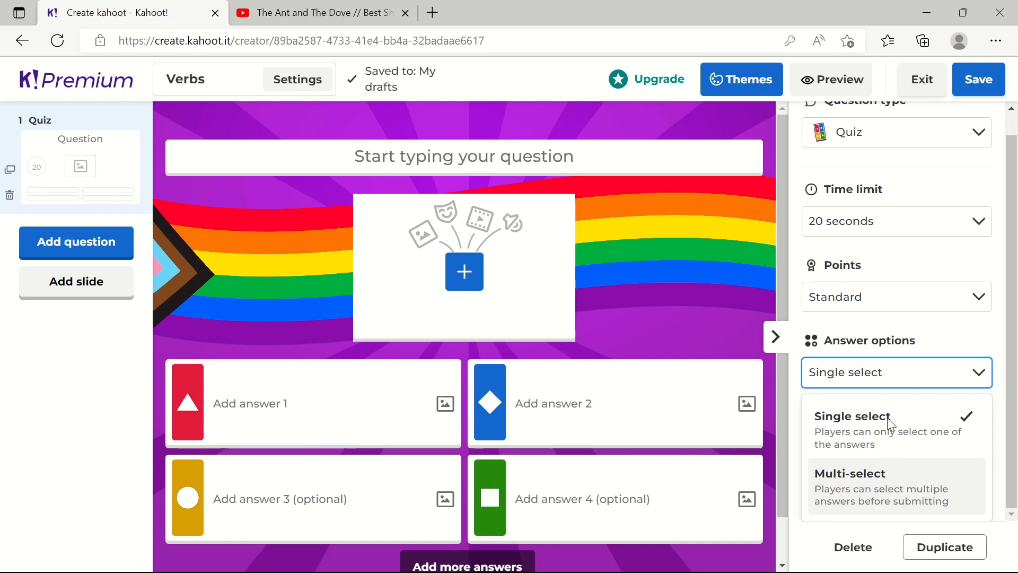
left_click(965, 338)
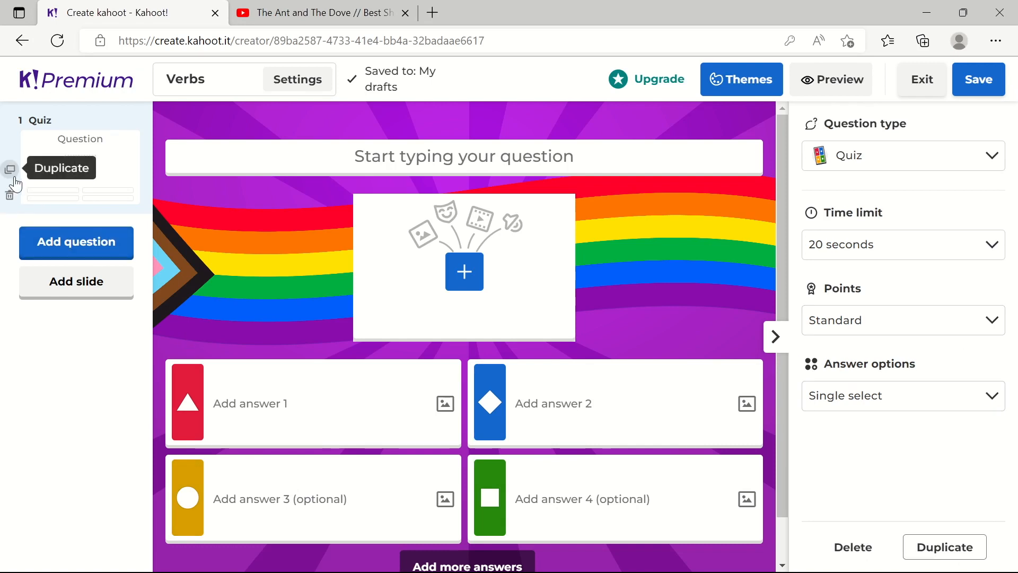
- Enter "Identify the verb" as the text of the first quiz question
left_click(401, 161)
type("Identify the verb")
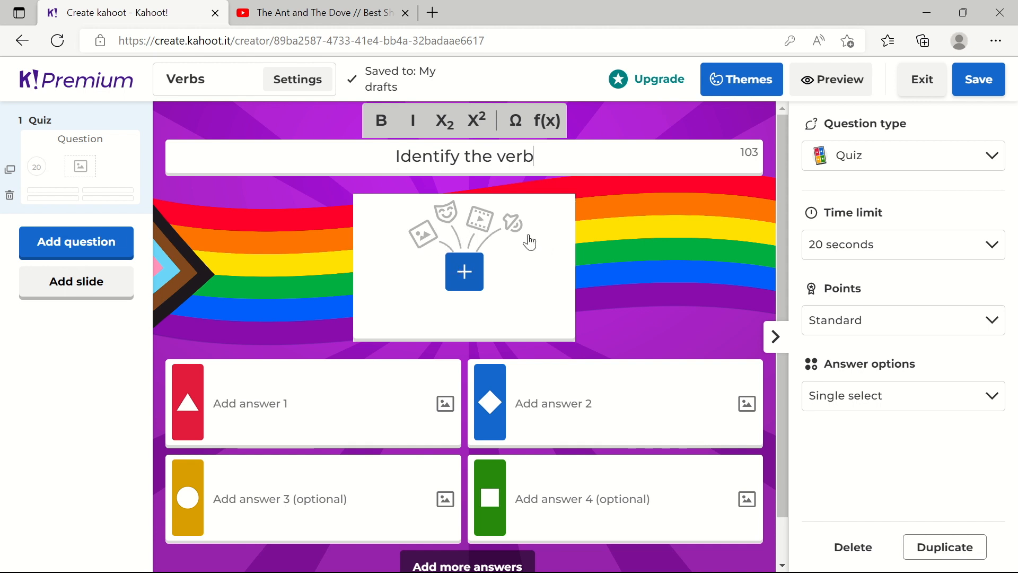
- Browse the media sources, search the standard GIFs for "hopping", and add the kangaroo GIF to the first question
left_click(464, 272)
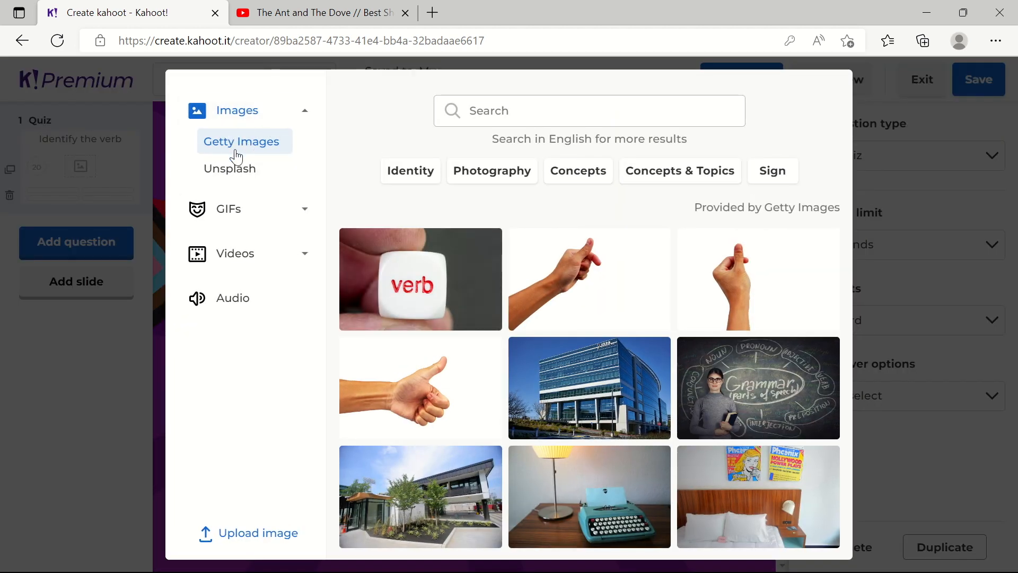
left_click(233, 225)
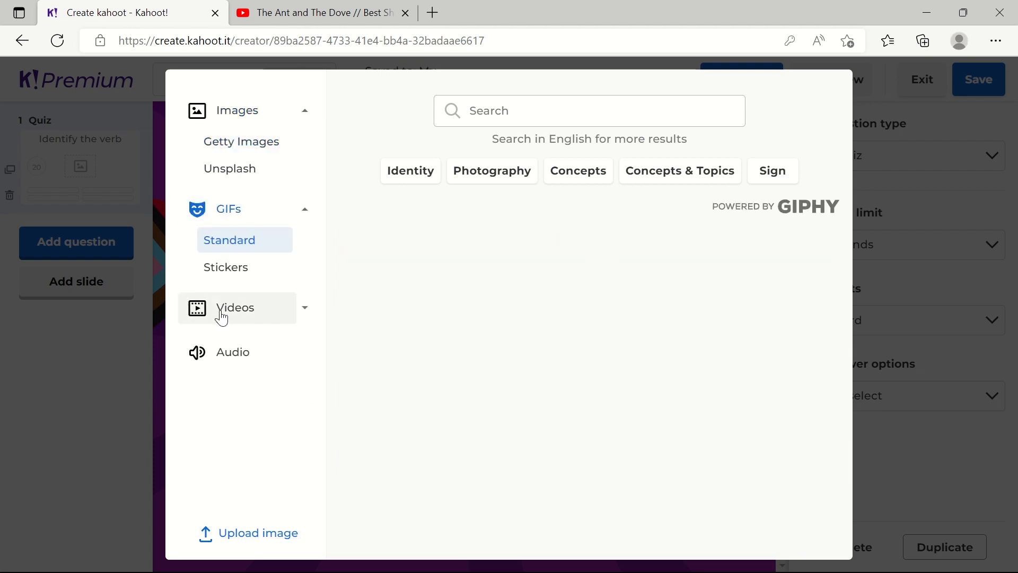
left_click(222, 316)
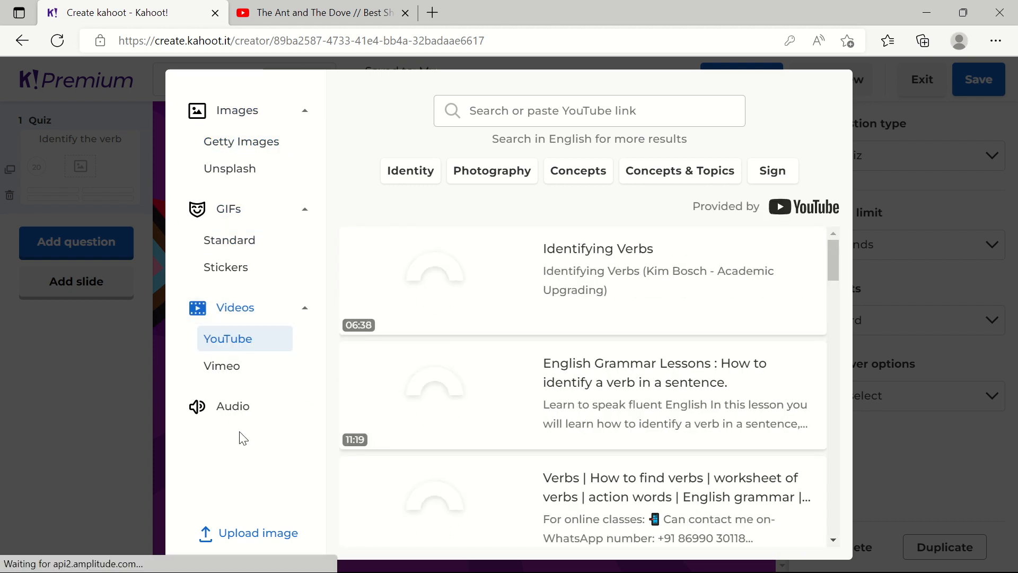
left_click(236, 412)
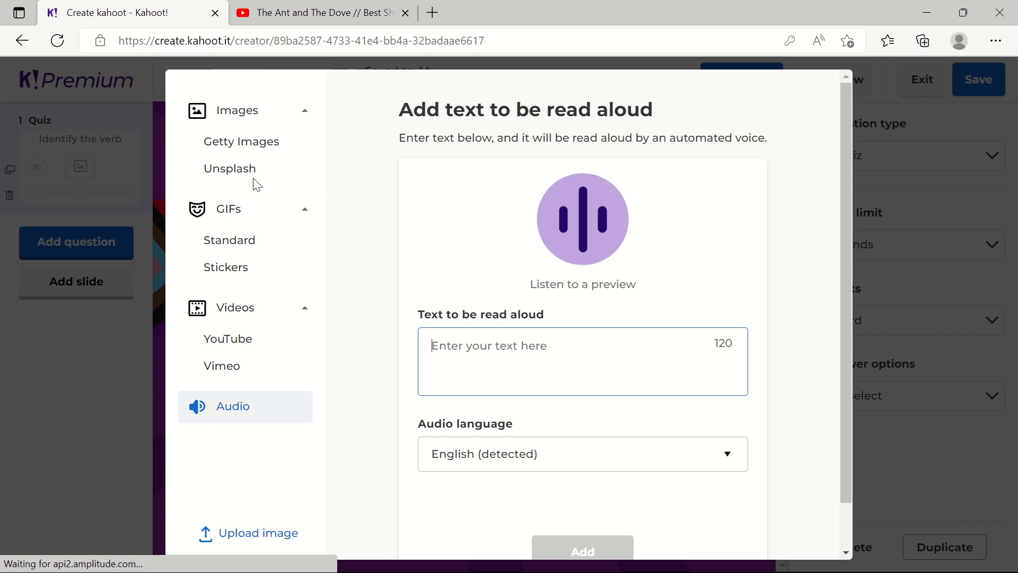
left_click(229, 245)
left_click(498, 123)
type("hopin")
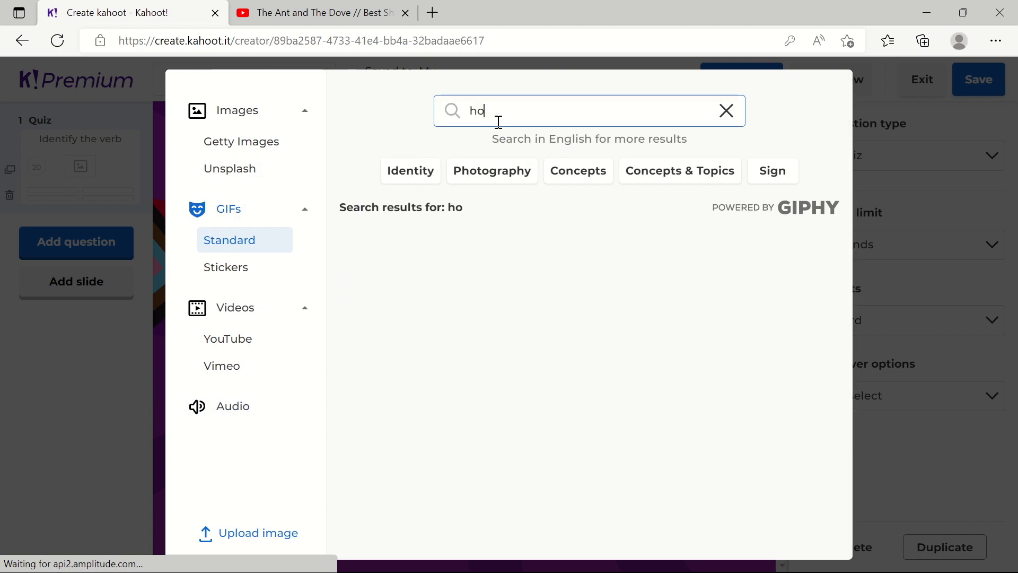
key("BackSpace")
key("BackSpace")
key("BackSpace")
key("BackSpace")
type("opping")
left_click(388, 295)
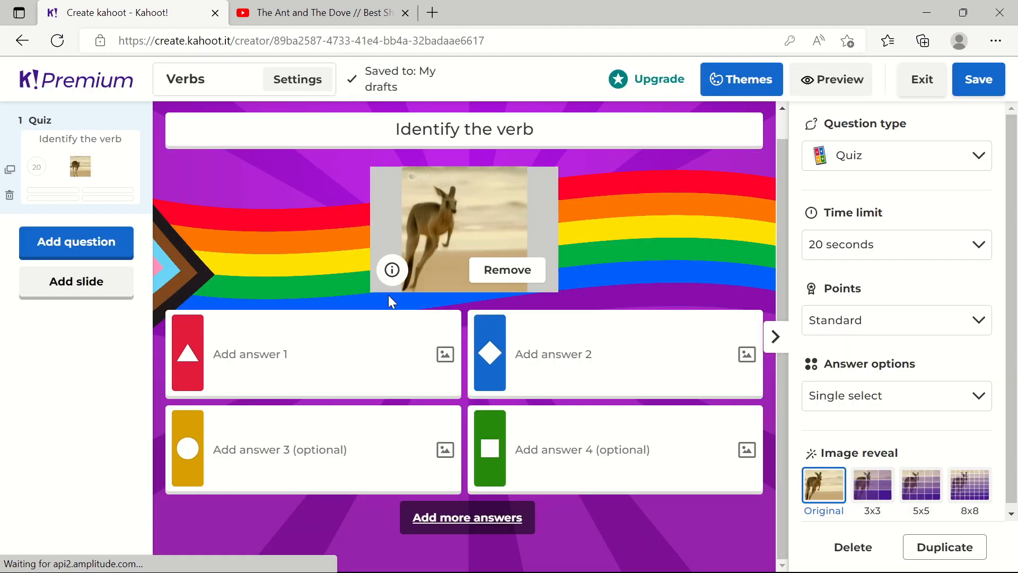
- Fill in the four answers of the first question as Jumping, Hopping, Flying and Swimming
left_click(336, 365)
type("Jumping")
left_click(576, 350)
type("Hopping")
left_click(334, 443)
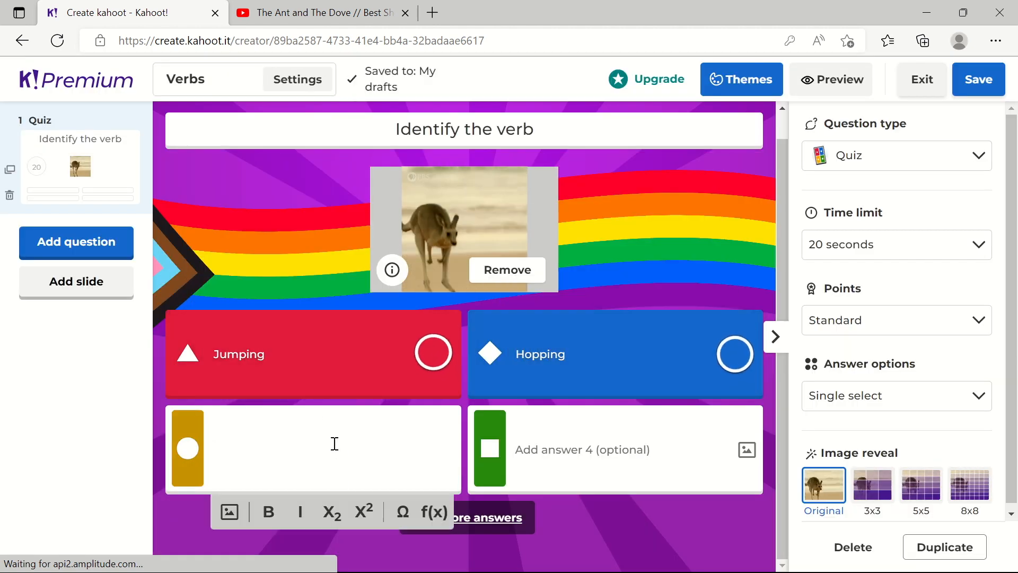
type("Flying")
left_click(557, 450)
type("Swimming")
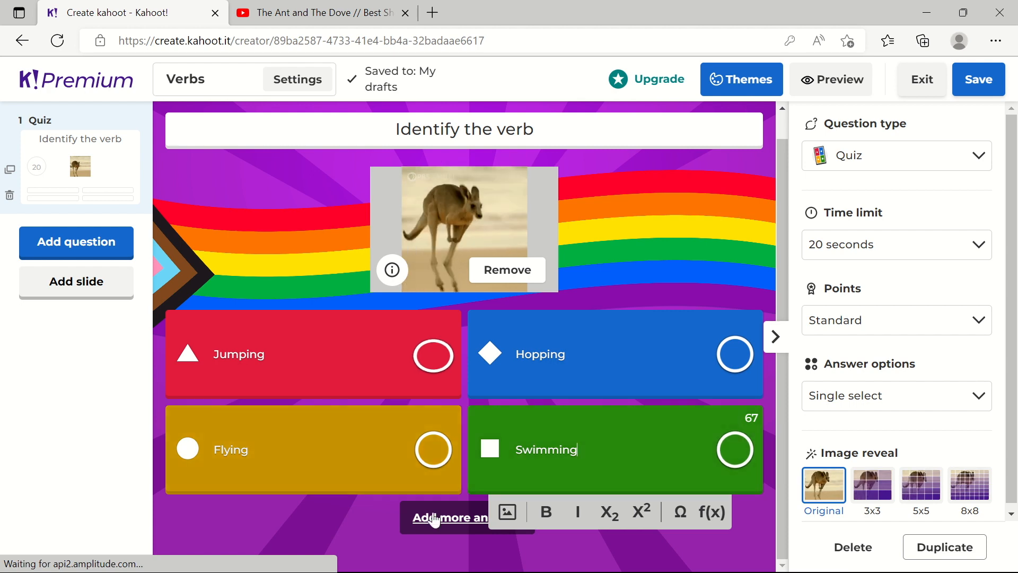
- Add two additional answer fields to the first question and remove them again
left_click(460, 520)
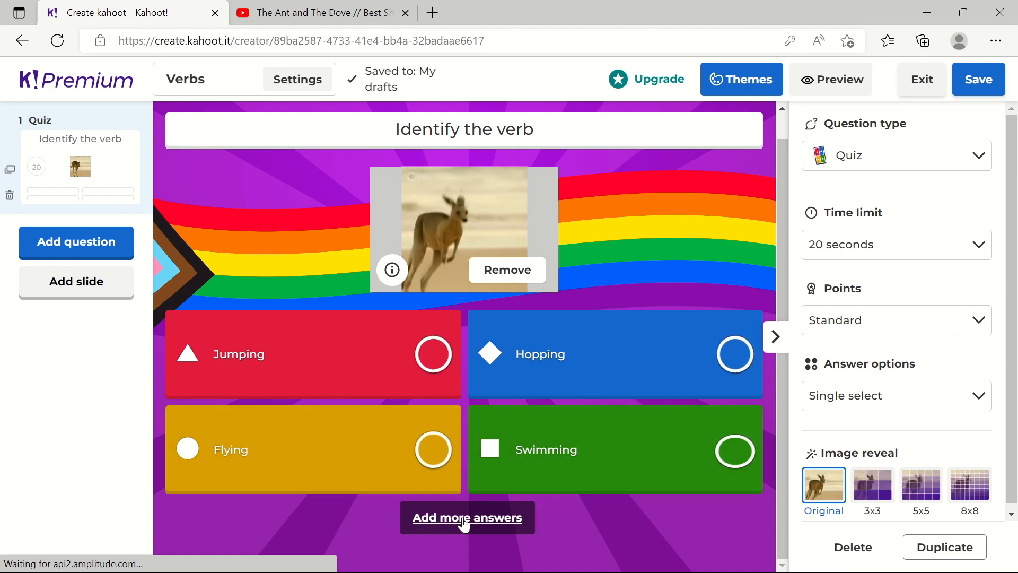
left_click(465, 522)
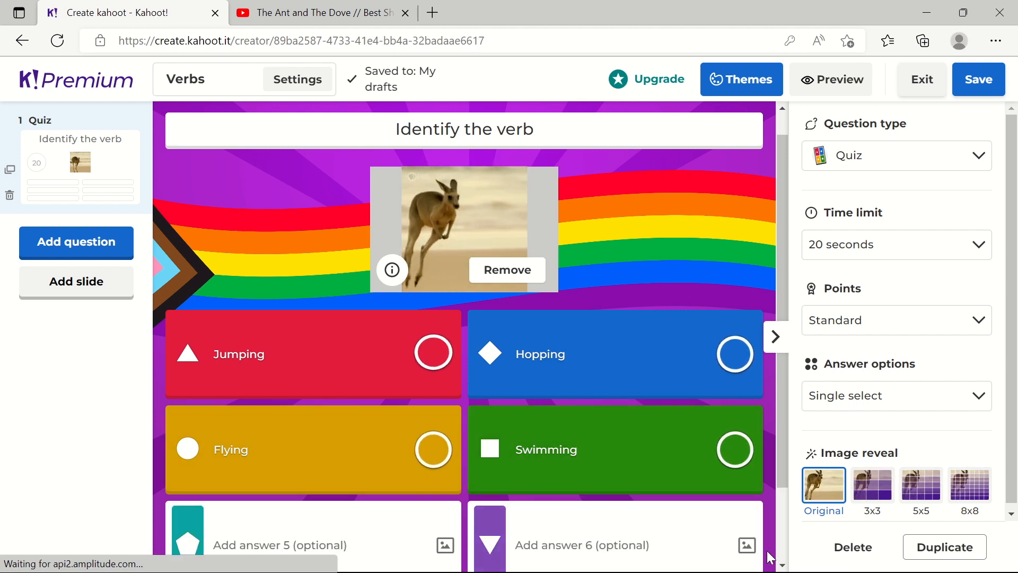
left_click(780, 565)
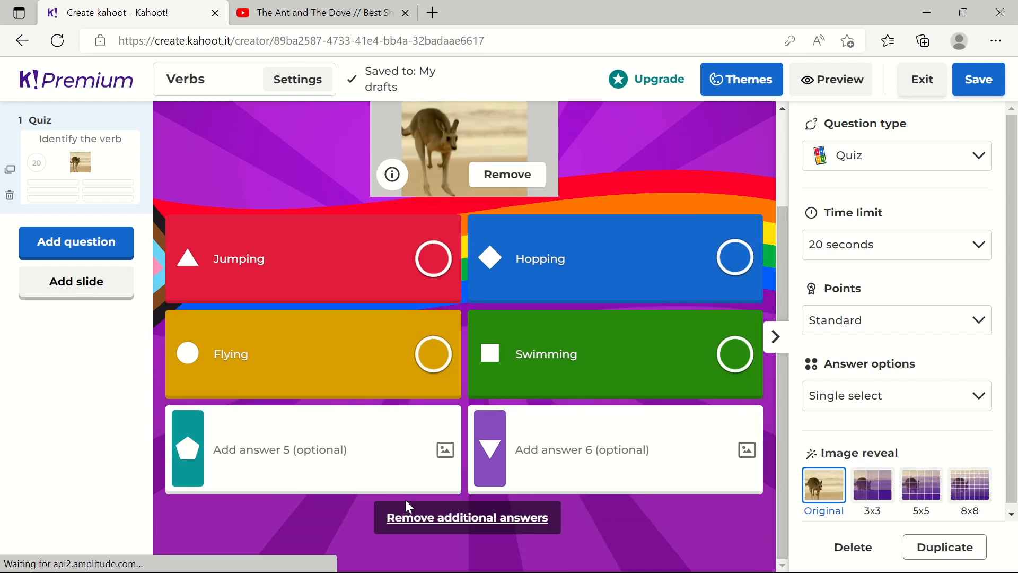
left_click(447, 519)
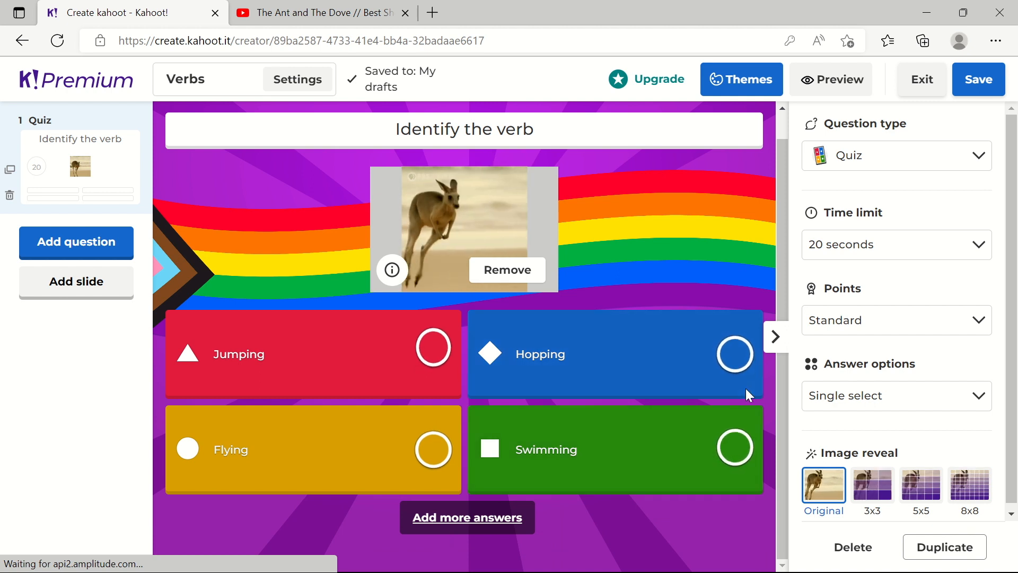
- Mark Hopping as the correct answer of the first question
left_click(733, 366)
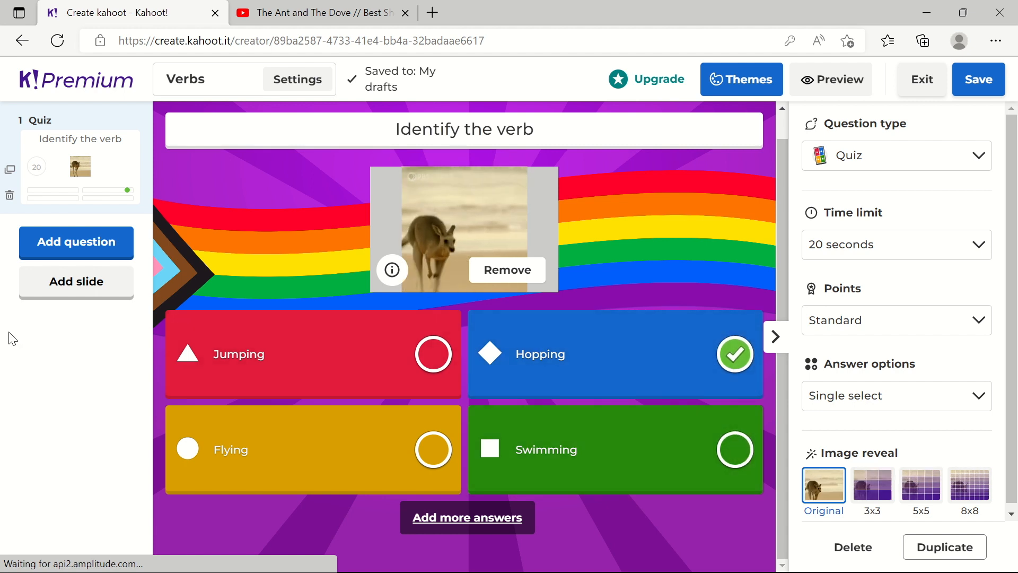
- Add a text-only Bullet points slide titled "Difference between jumping & hopping"
left_click(84, 287)
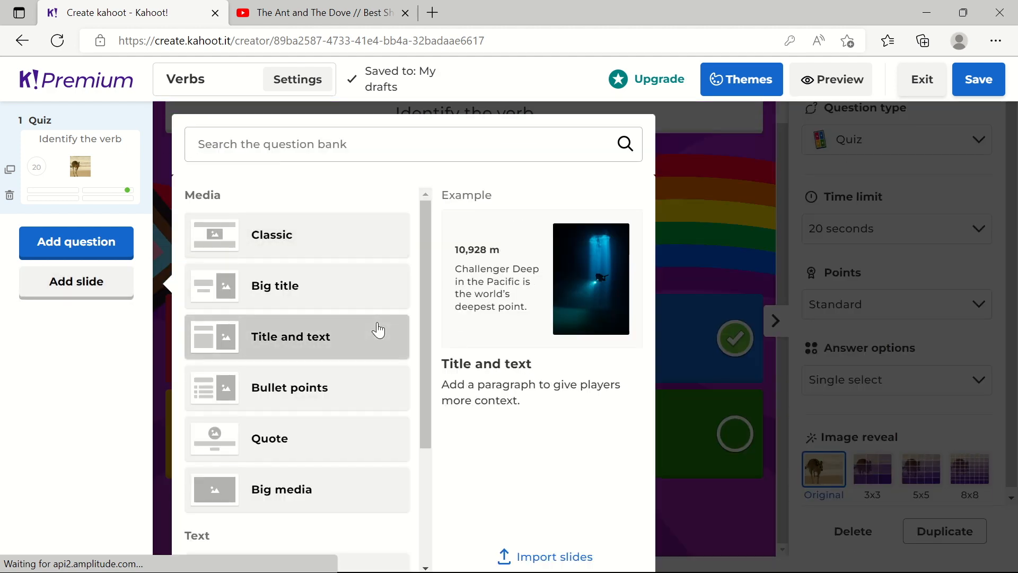
scroll(424, 567, "down", 4)
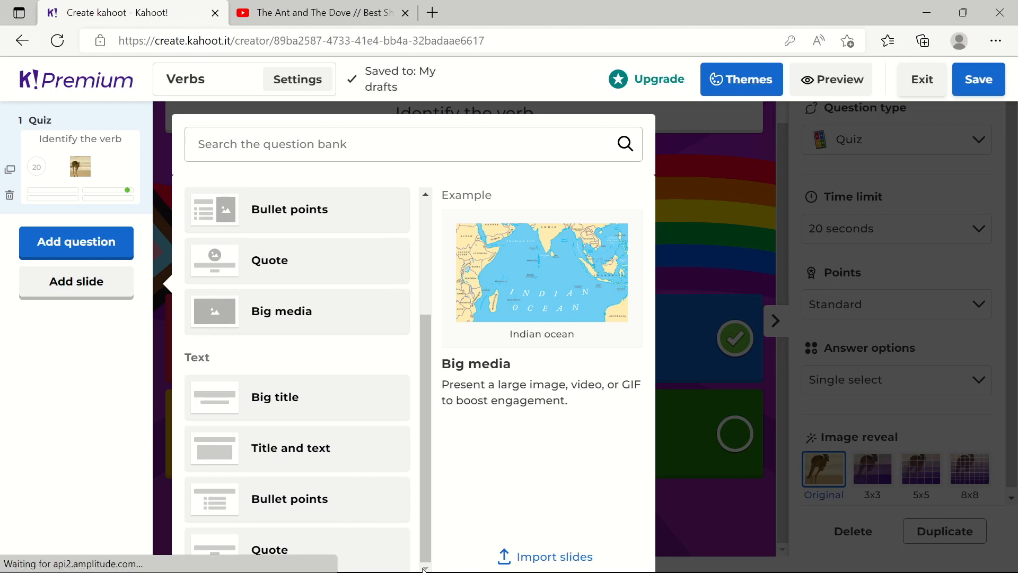
left_click(333, 505)
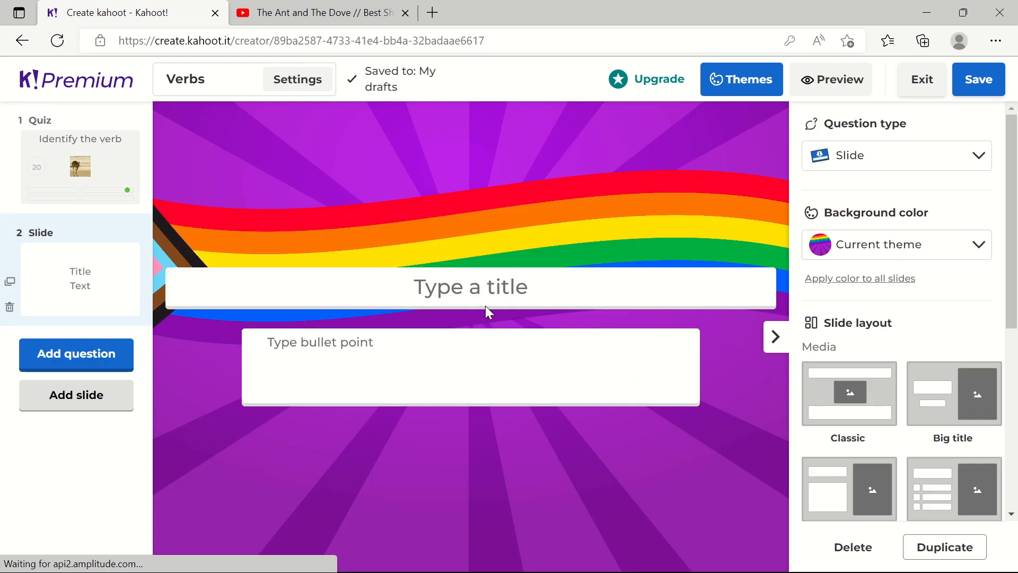
left_click(488, 282)
type("Difference between jumping & hopping")
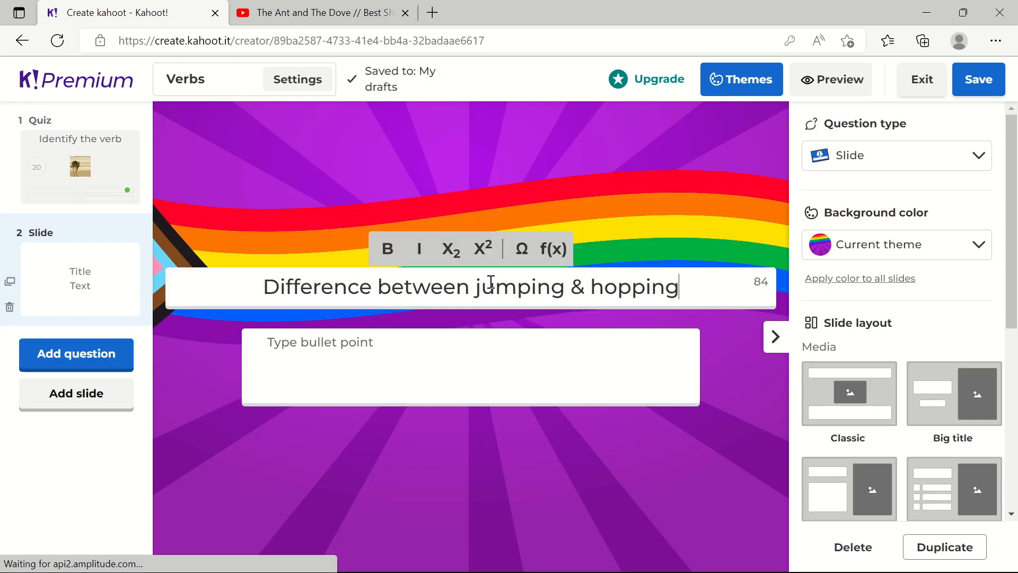
- Add the bullets "Jumping is done by all feet" and "Hopping is done by some of the feet so that body can spring into the air"
left_click(410, 363)
type("Jumping is done by all feet Hopping is done by some of the feet so that body can swin")
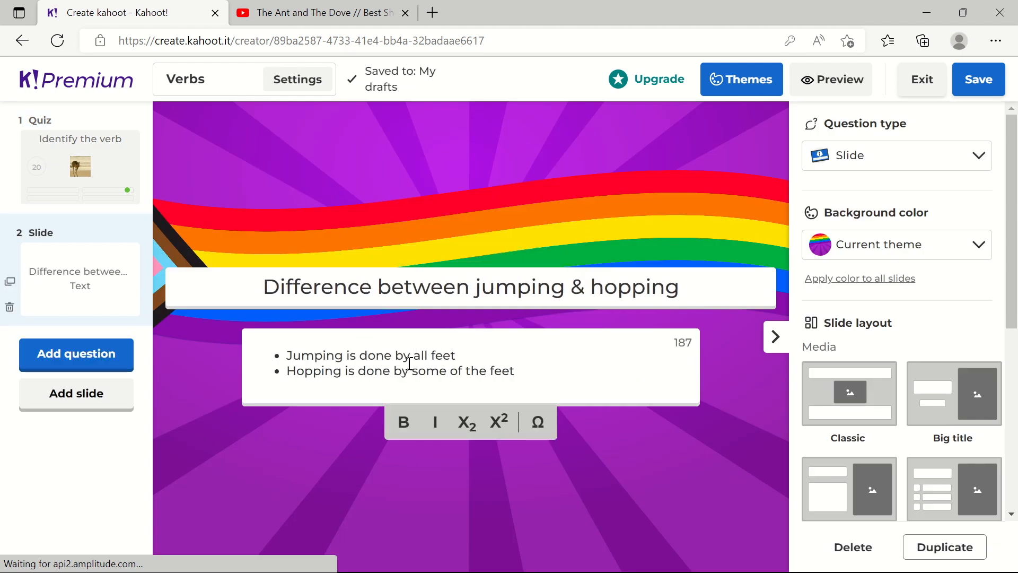
type("pring into the air")
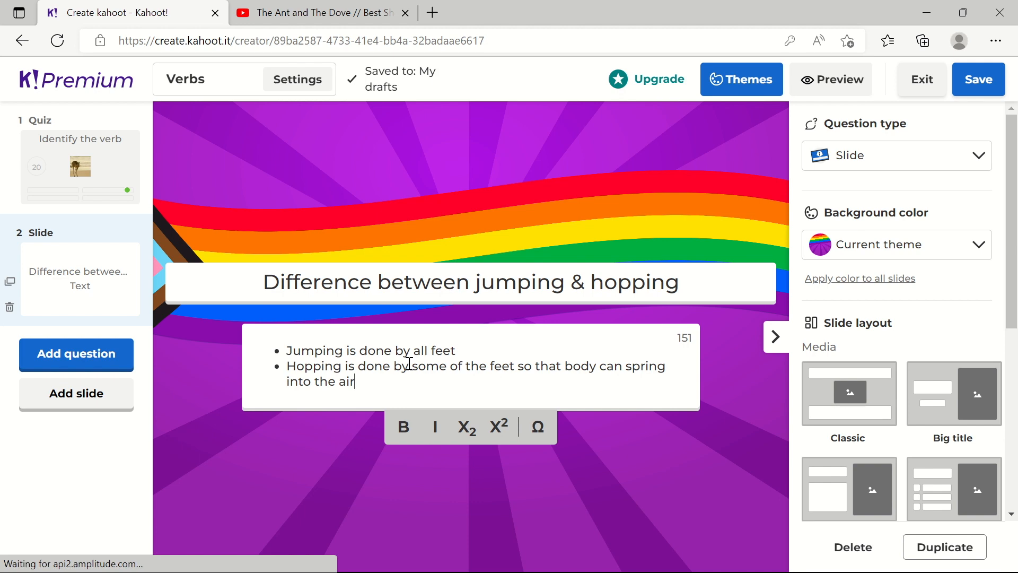
- Set the background color of the bullet-point slide to Red
left_click(881, 251)
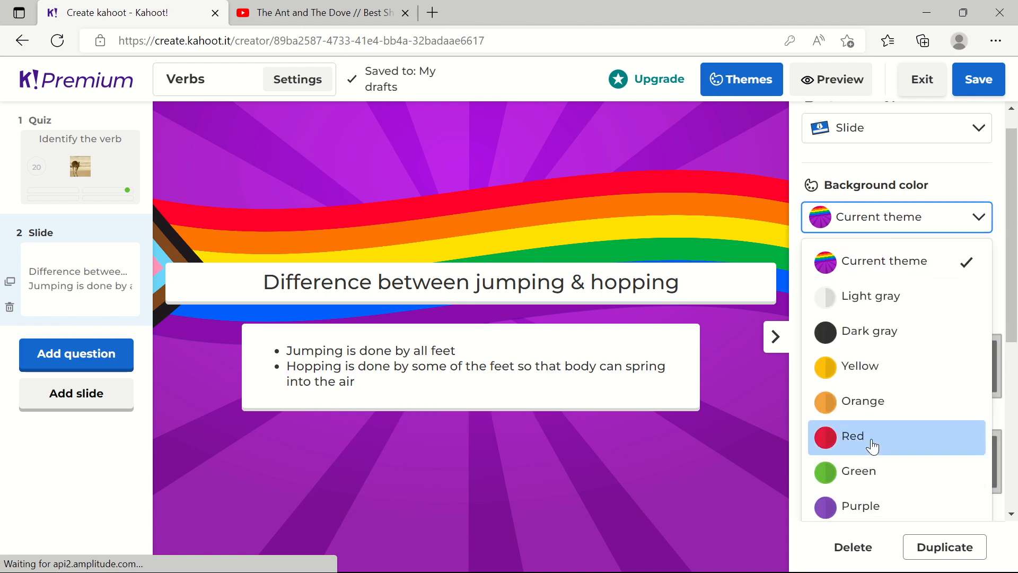
left_click(873, 447)
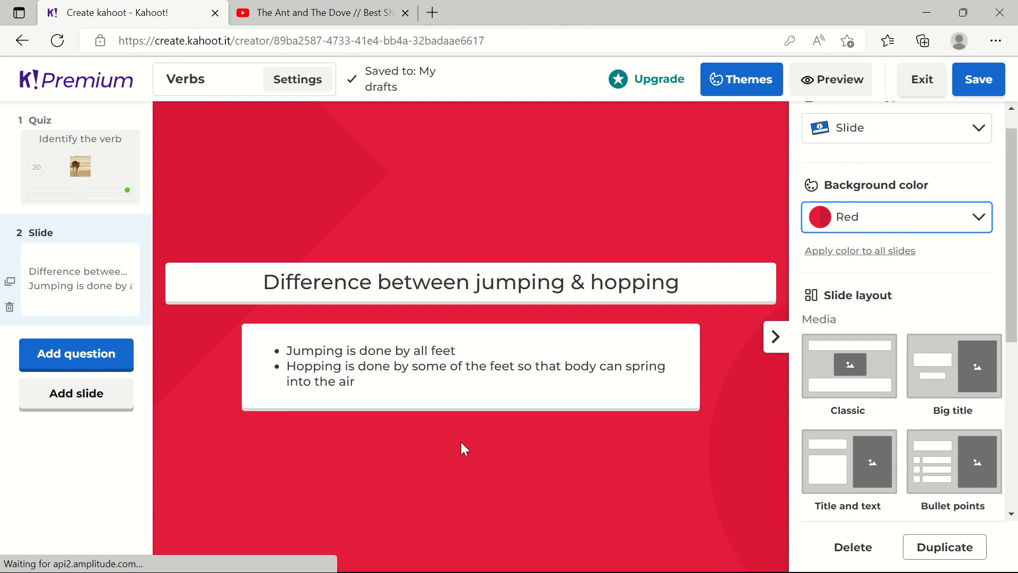
- Add a True or false question and illustrate it with the swimmer-in-water sticker found by searching "swimming"
left_click(41, 366)
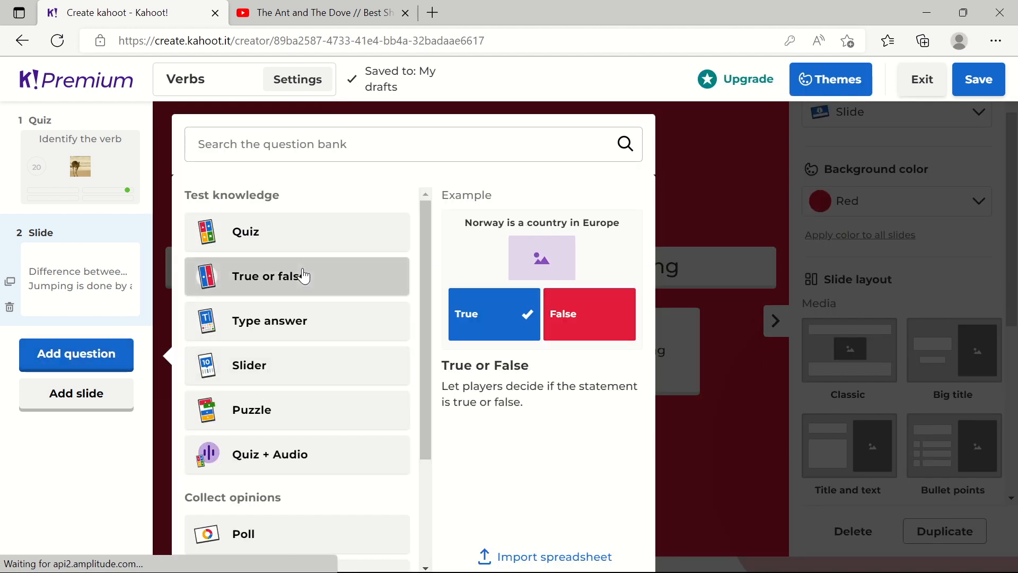
left_click(304, 276)
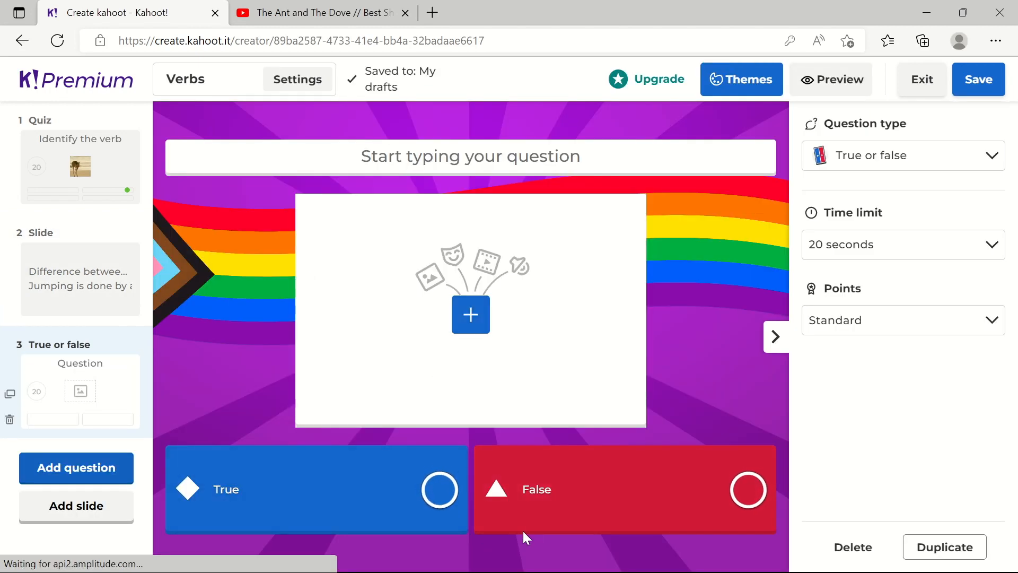
left_click(468, 324)
type("swimming")
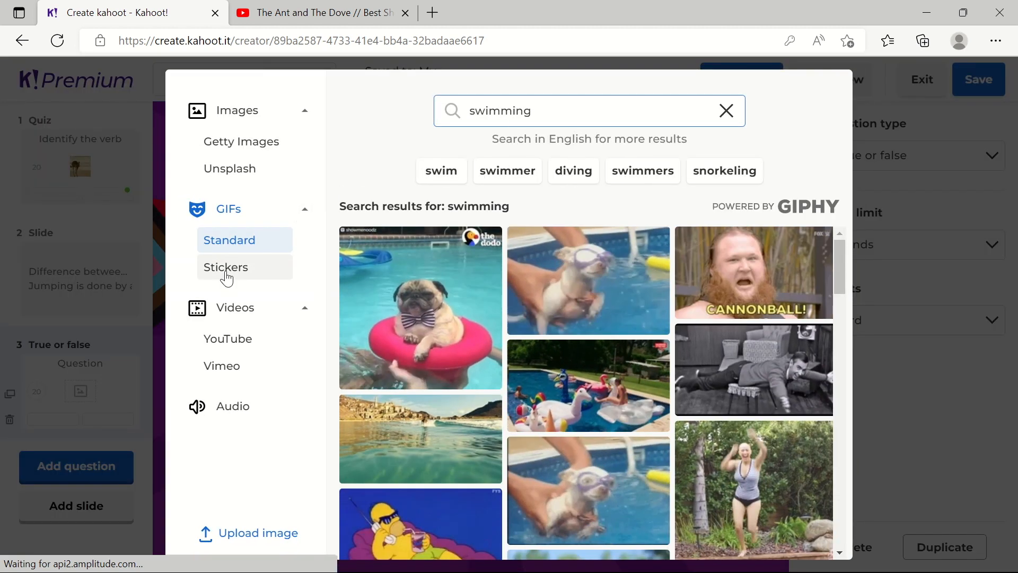
left_click(227, 278)
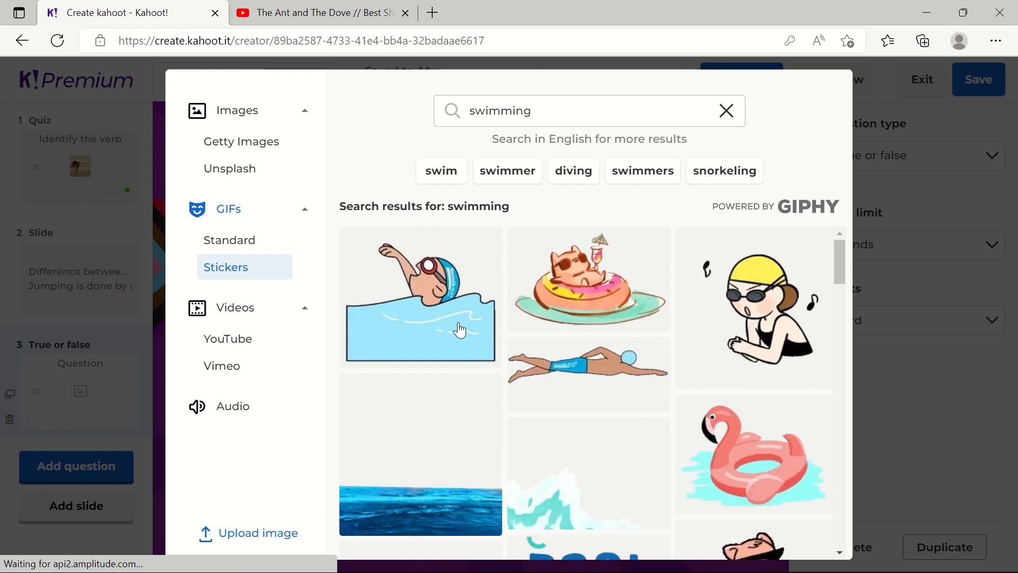
left_click(419, 296)
- Enter "Is it swimming?" as the question with True as the correct answer, and set its image reveal to 3x3
left_click(468, 155)
type("Is it swimming?")
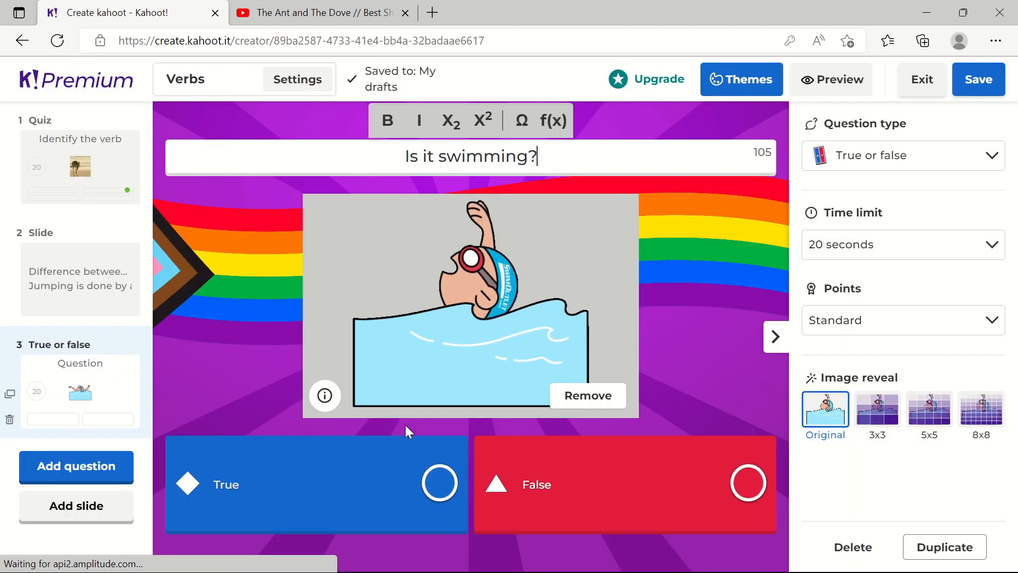
left_click(440, 490)
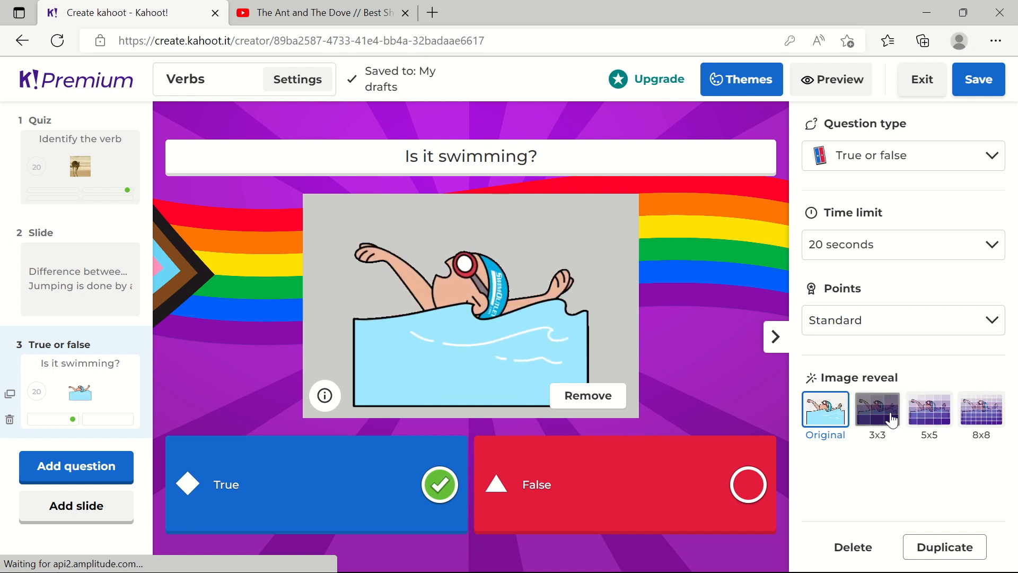
left_click(890, 423)
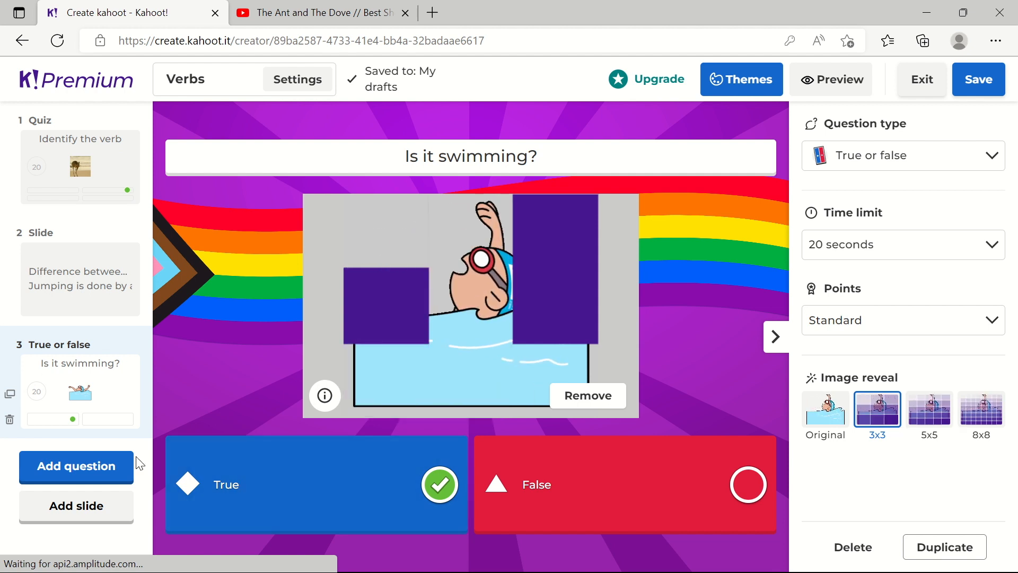
- Add a Type answer question with the text "What is this action word?"
left_click(98, 470)
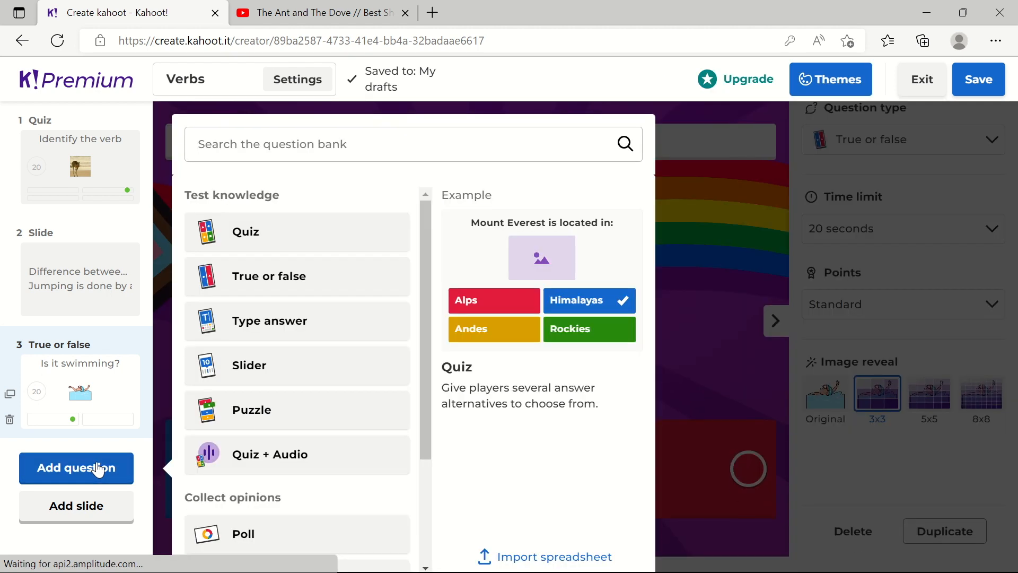
left_click(285, 330)
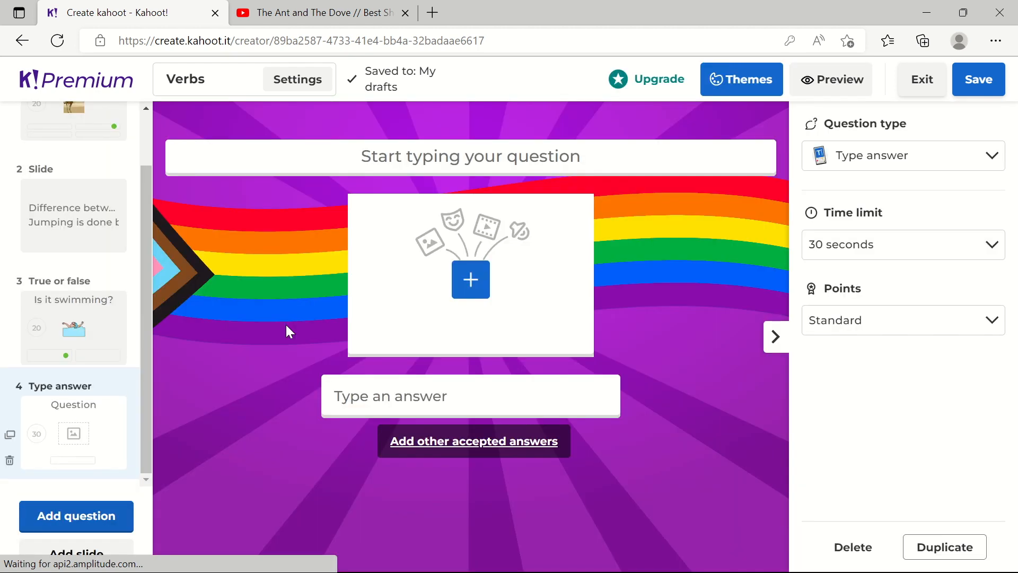
left_click(506, 167)
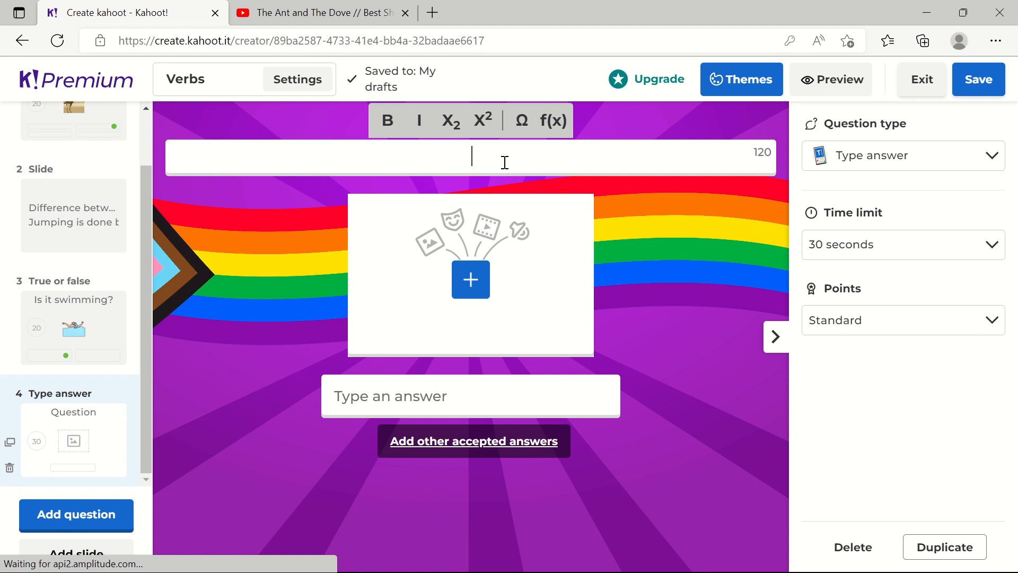
type("What is this action word?")
- Search the GIF stickers for "blowing" and add the sticker of the white-haired character to the question
left_click(470, 279)
left_click(508, 108)
type("blowing")
key("Return")
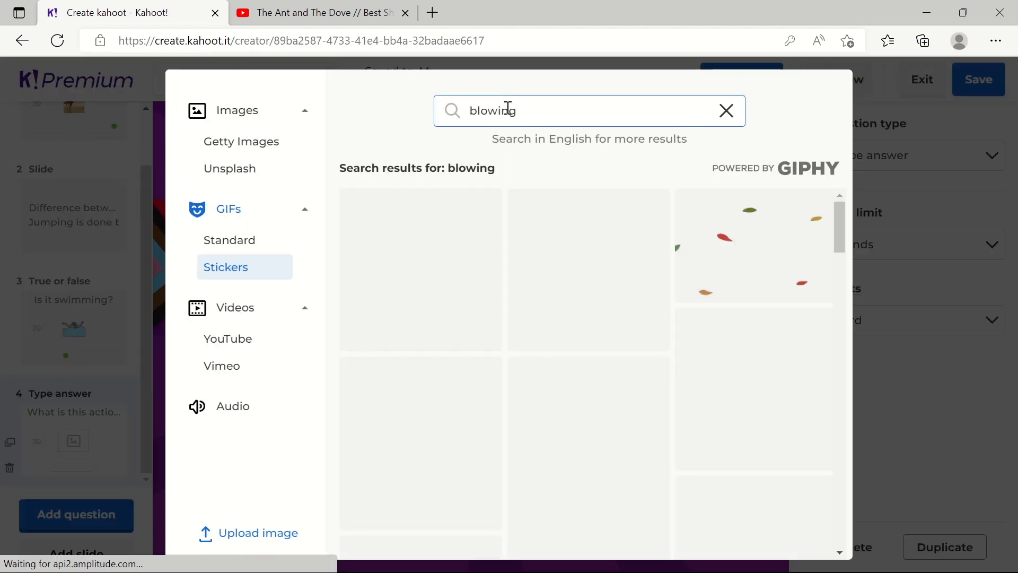
left_click(420, 272)
- Enter "Blowing" as the correct answer of the Type answer question
left_click(472, 394)
type("Blowi")
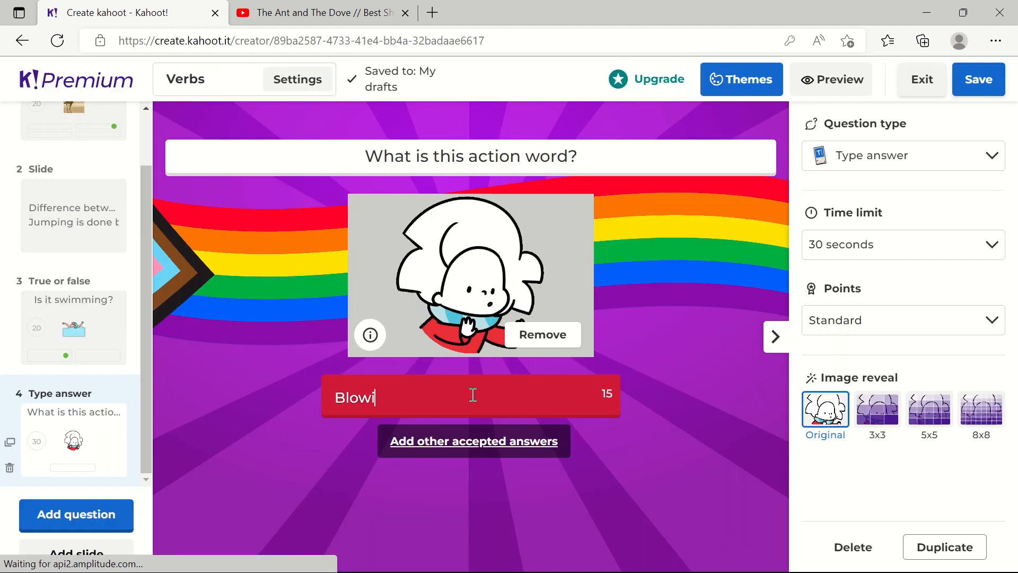
type("ng")
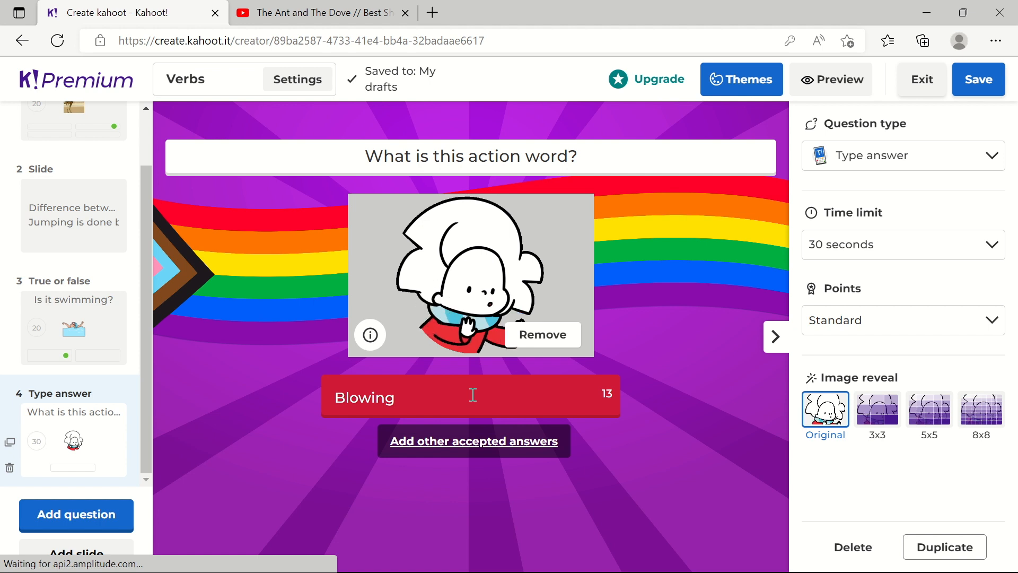
- Add "BLOWING" and "blowing" as other accepted answers and set the question to Double points
left_click(457, 445)
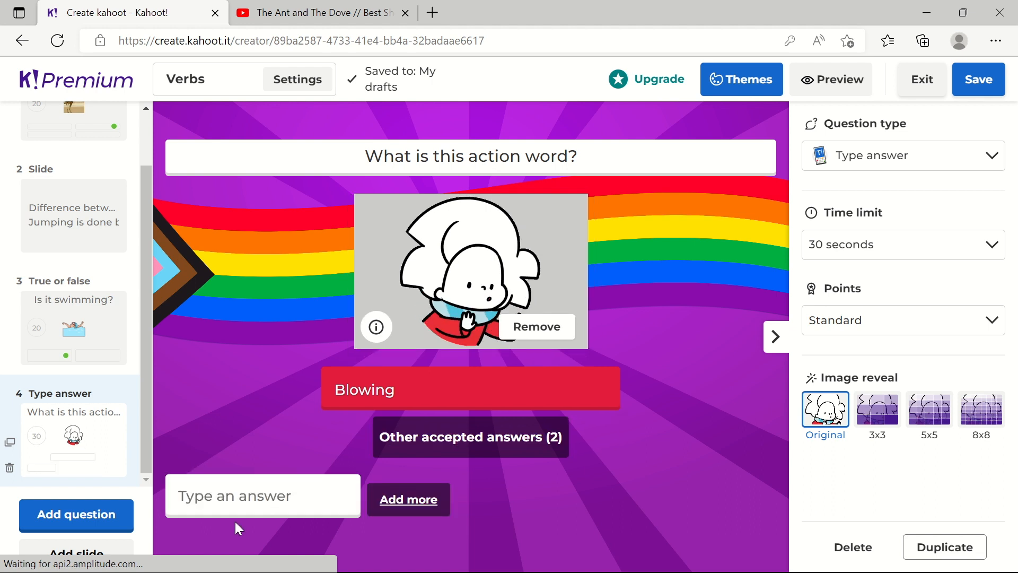
left_click(245, 492)
left_click(248, 492)
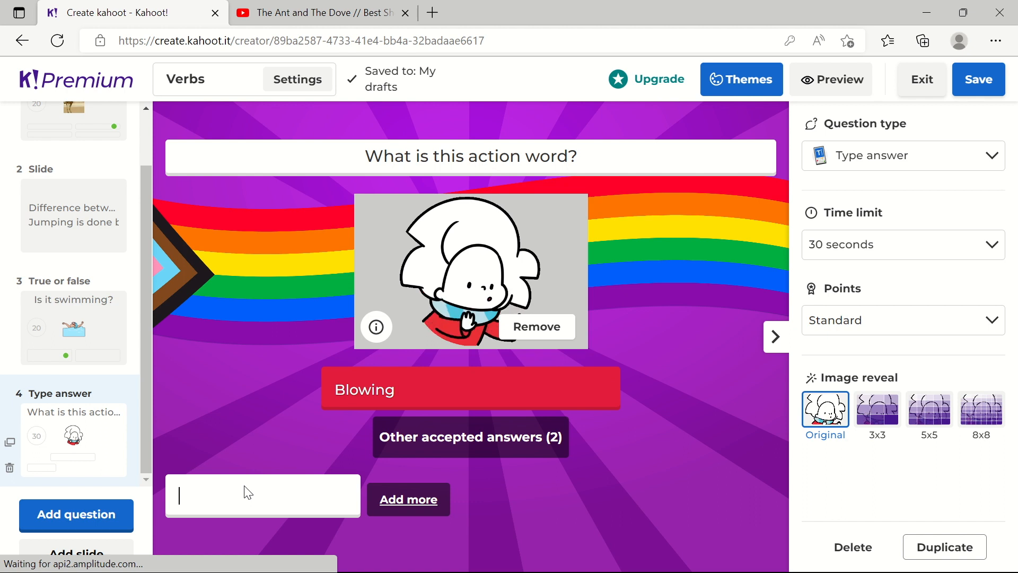
type("BLO")
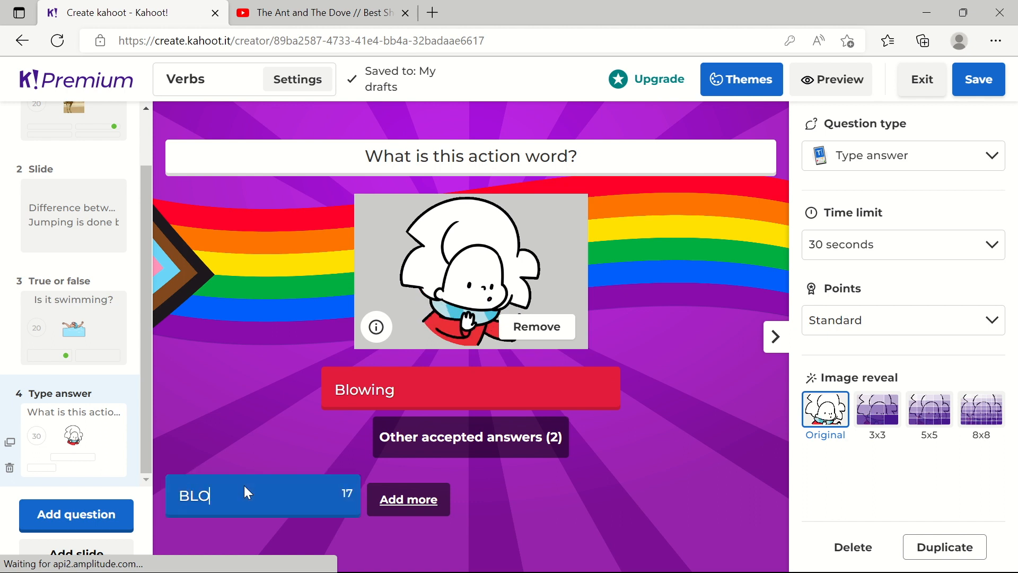
type("WING")
left_click(419, 498)
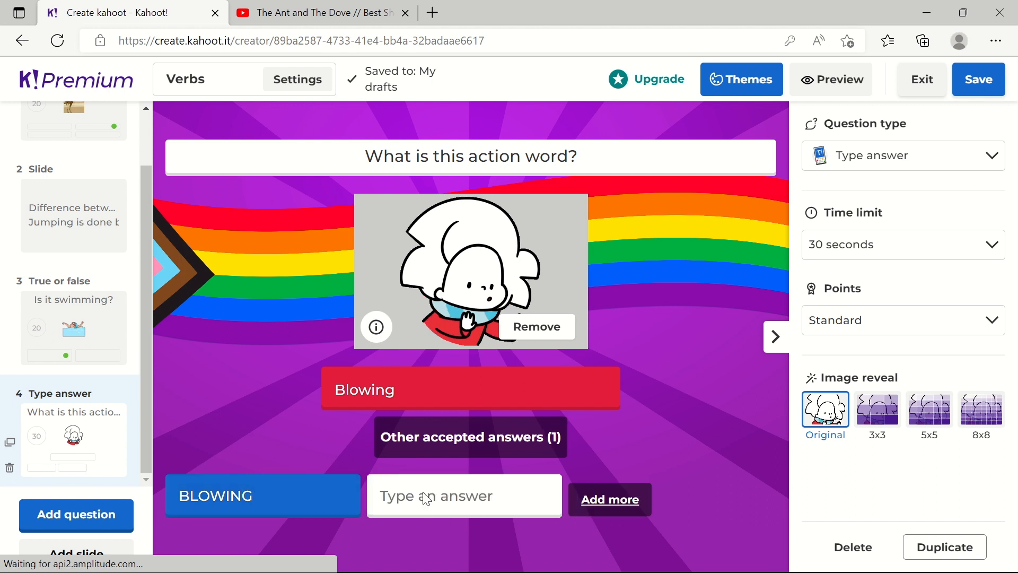
type("blowing")
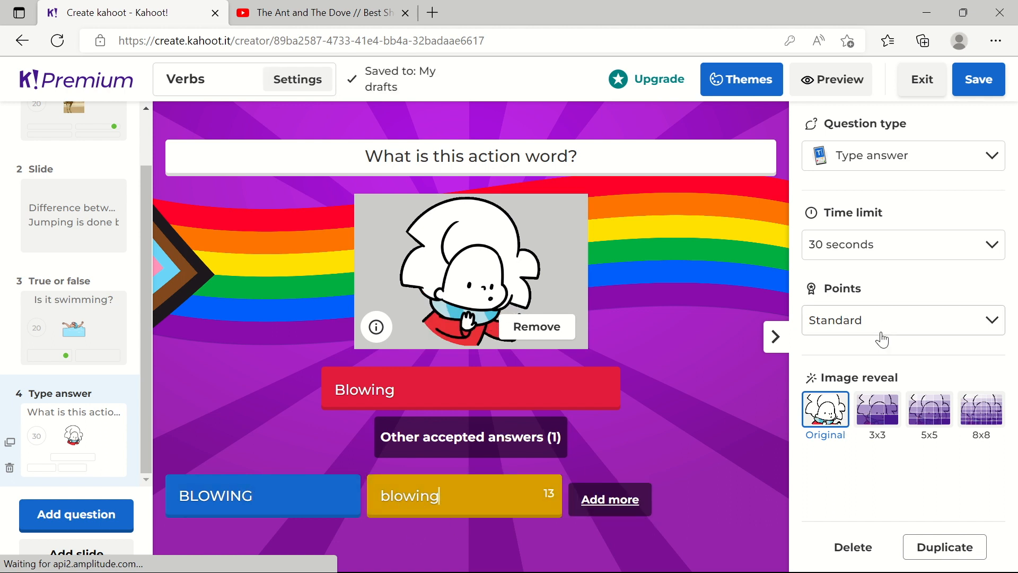
left_click(882, 340)
left_click(865, 430)
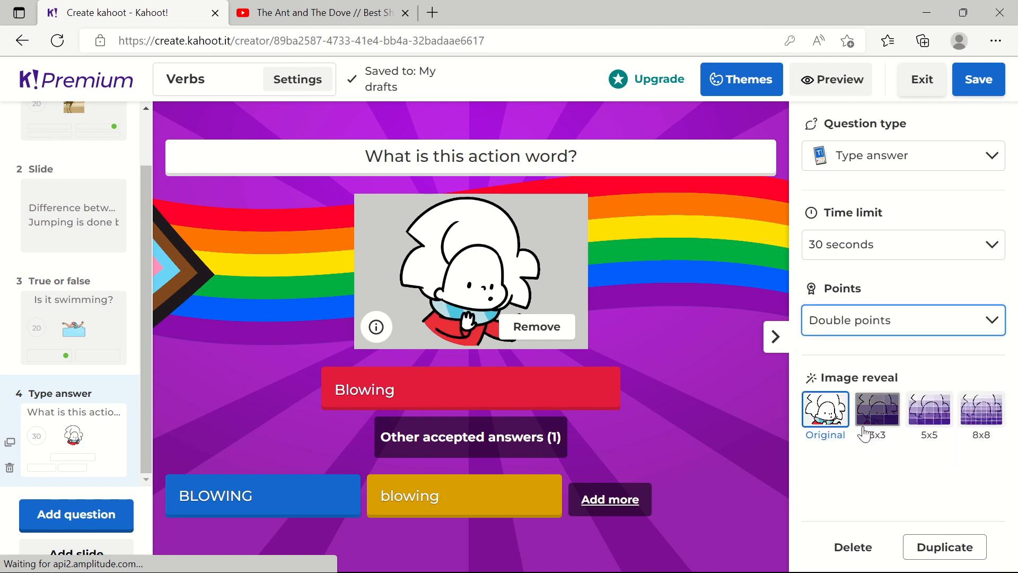
- Add a slide with the Classic layout and title it "Ant & the dove"
left_click(94, 514)
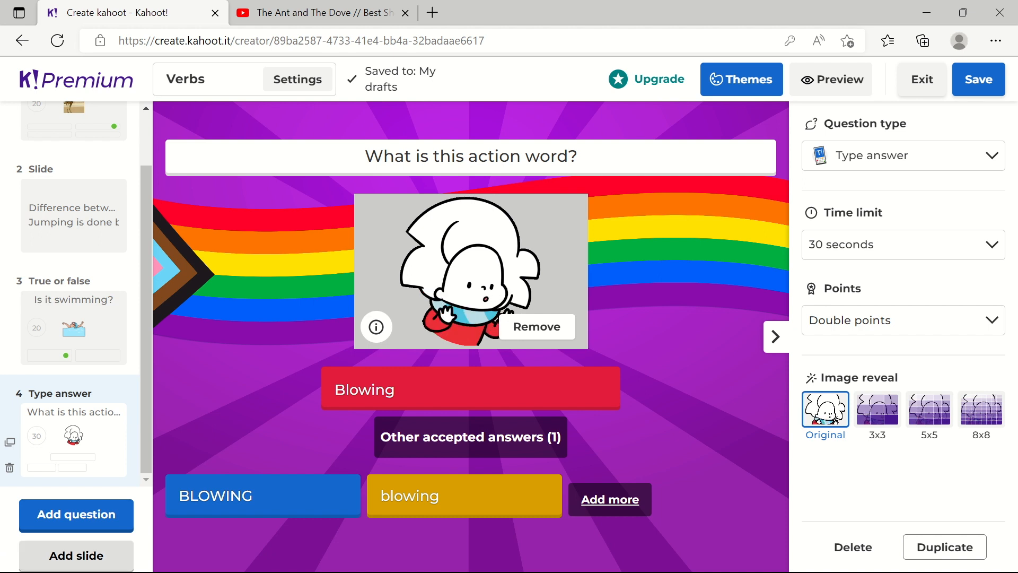
left_click(89, 555)
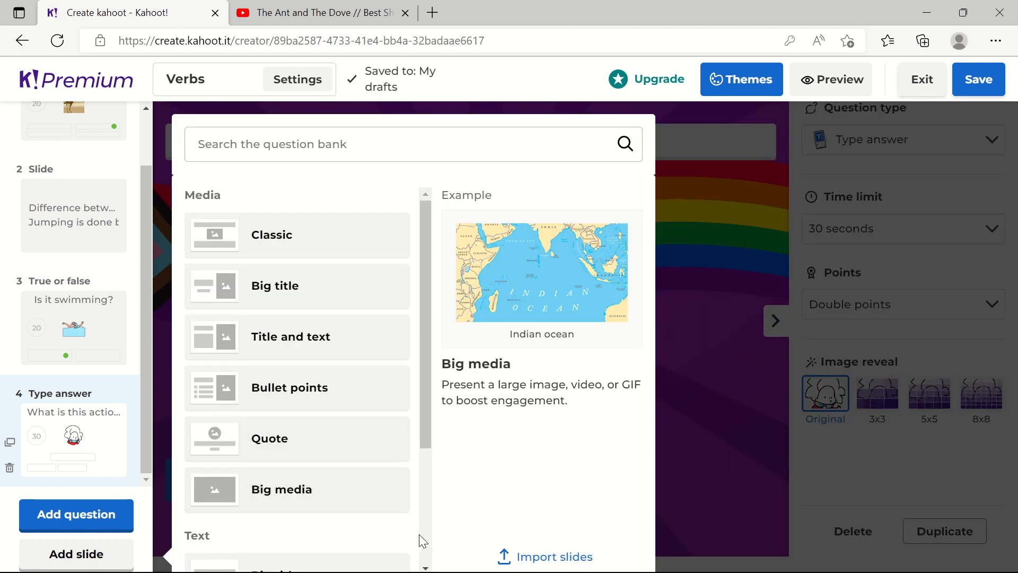
left_click(290, 255)
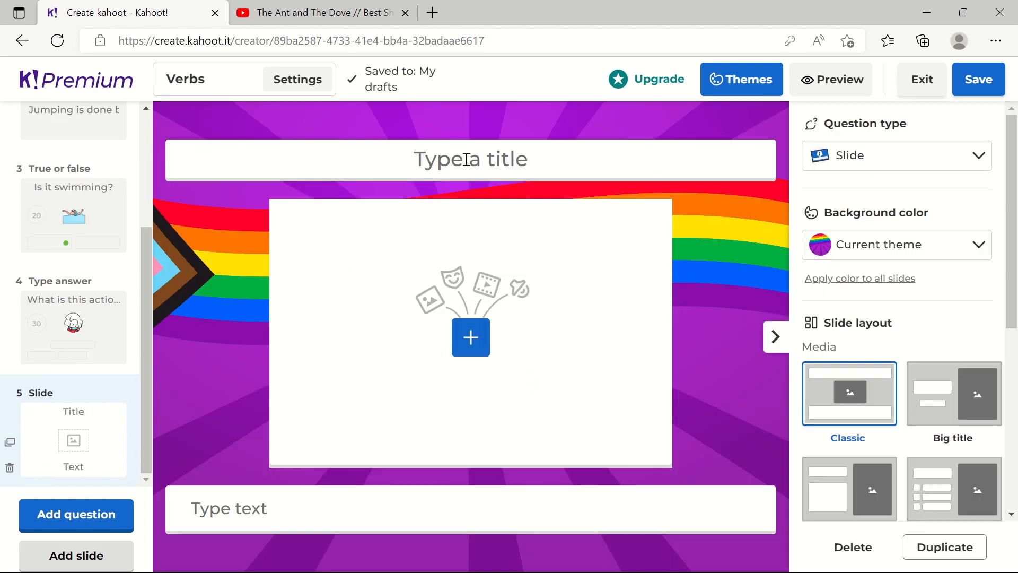
left_click(466, 159)
type("A")
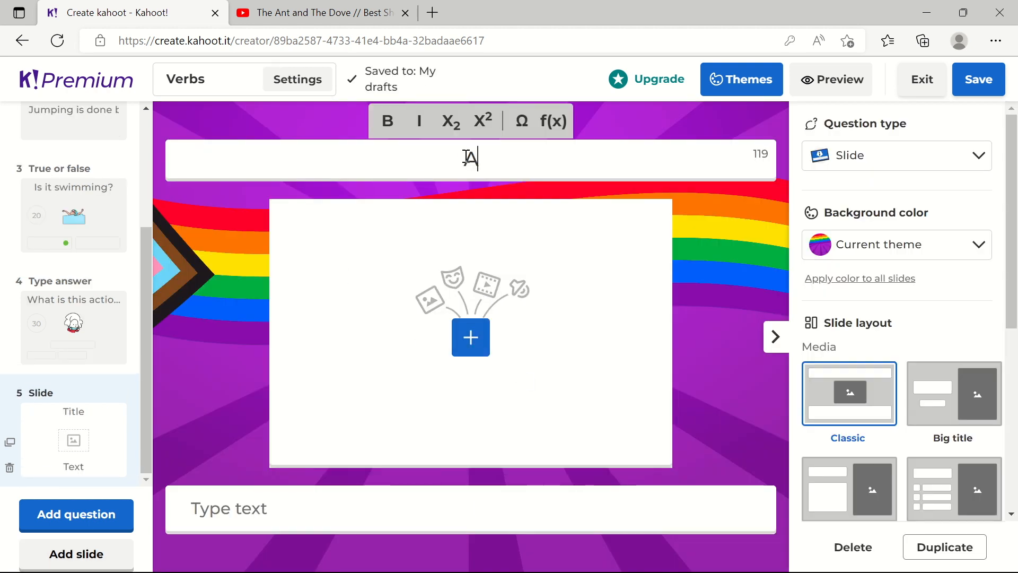
type("nt & the dove")
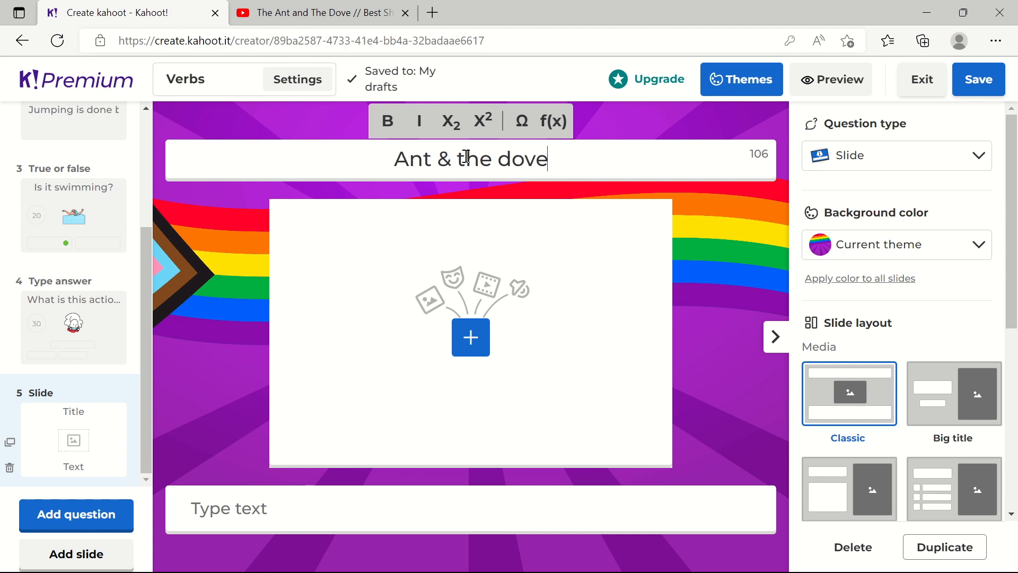
- Copy the link of the open YouTube video "The Ant and The Dove" and use it to find and select that video as the slide's media
left_click(469, 352)
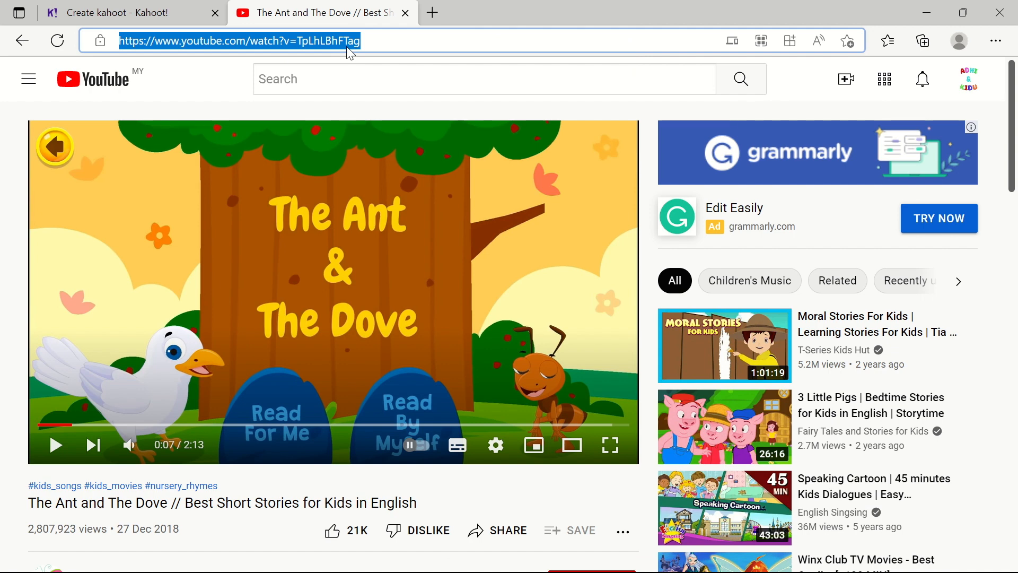
key("ctrl+Tab")
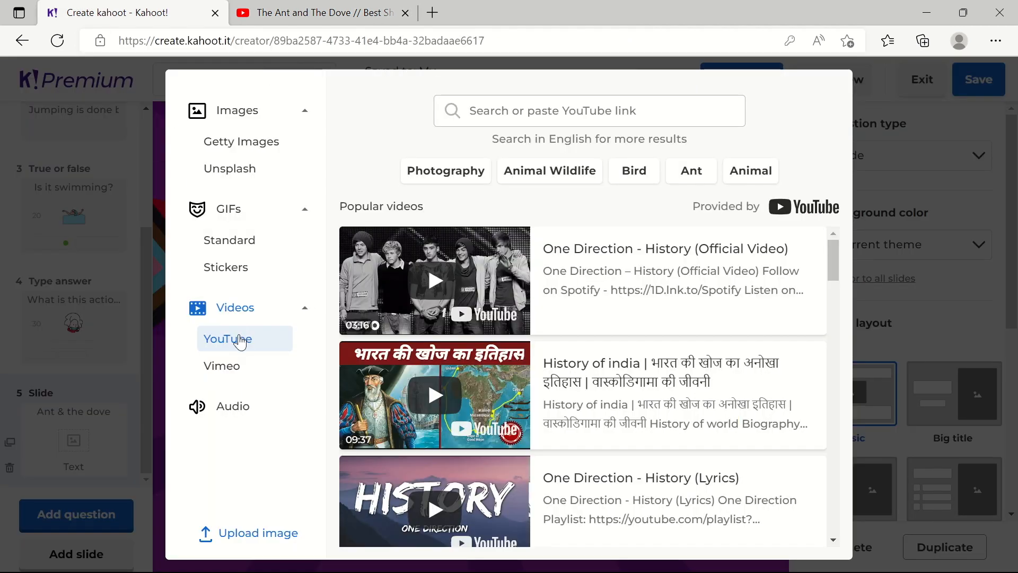
left_click(557, 107)
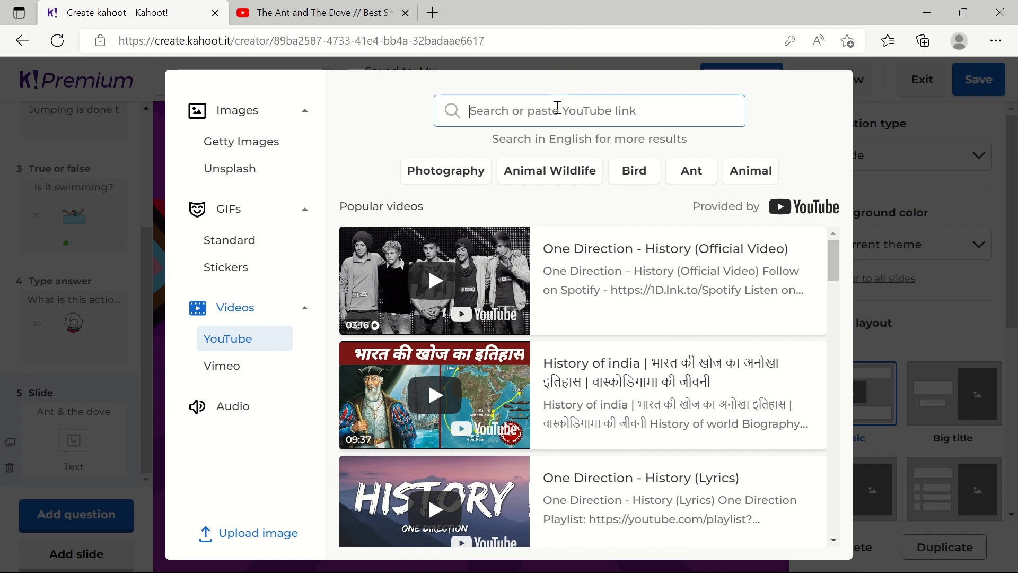
type("https://www.youtube.com/watch?v=TpLhLBhFTag")
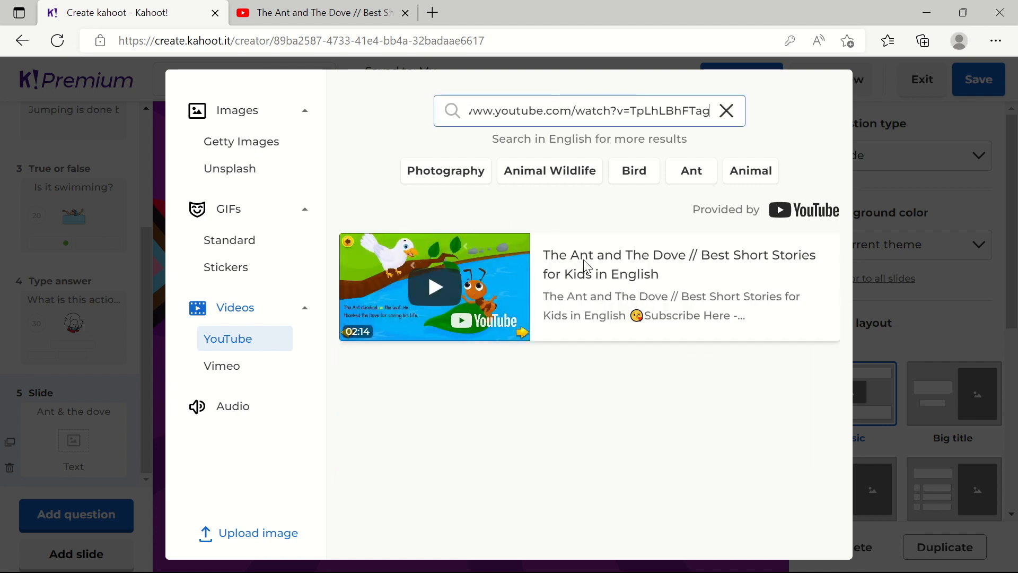
left_click(619, 256)
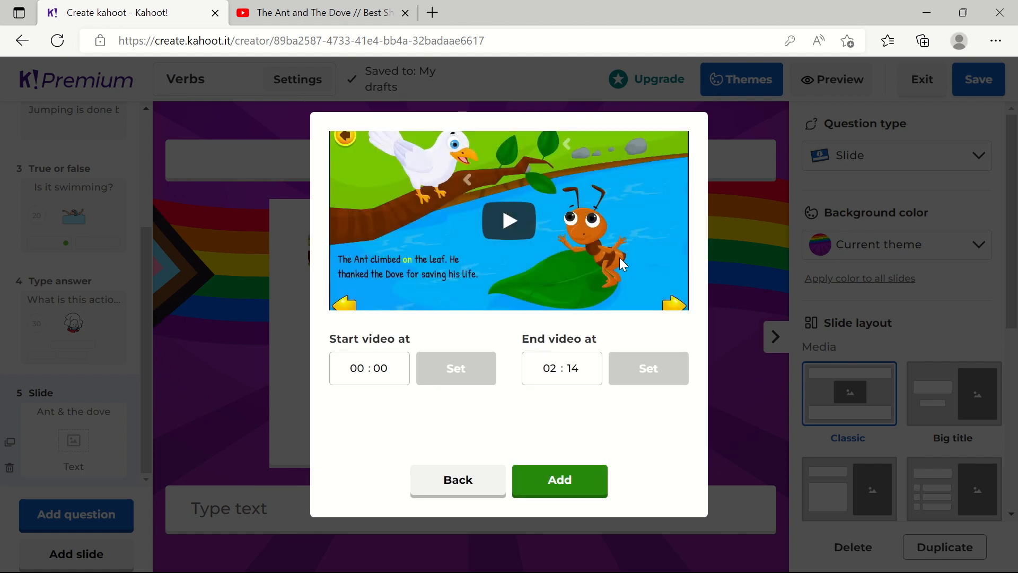
- Trim the video to start at 00:13 and end at 00:53, and add it to the slide
left_click(390, 370)
type("13")
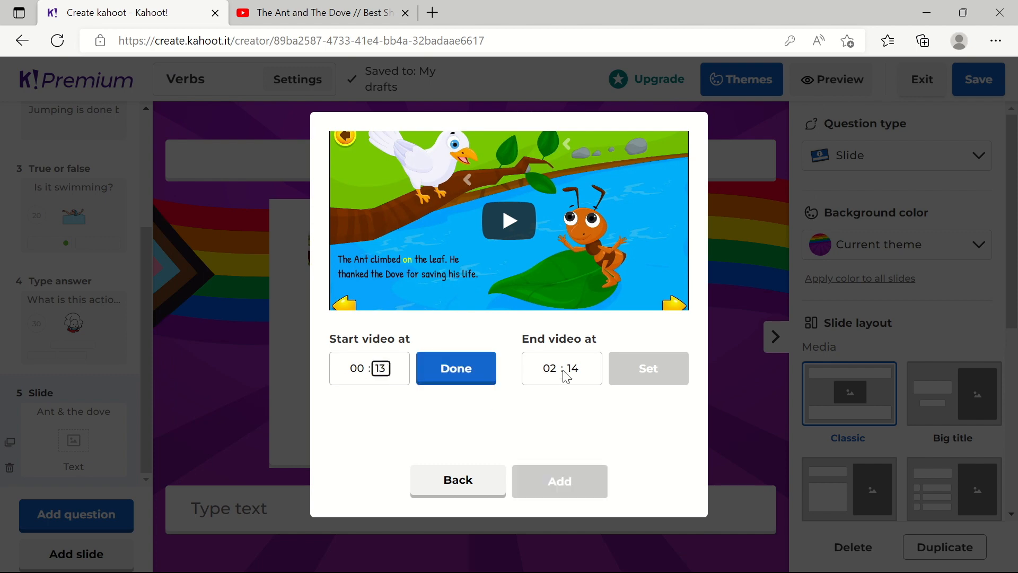
left_click(563, 371)
left_click(551, 368)
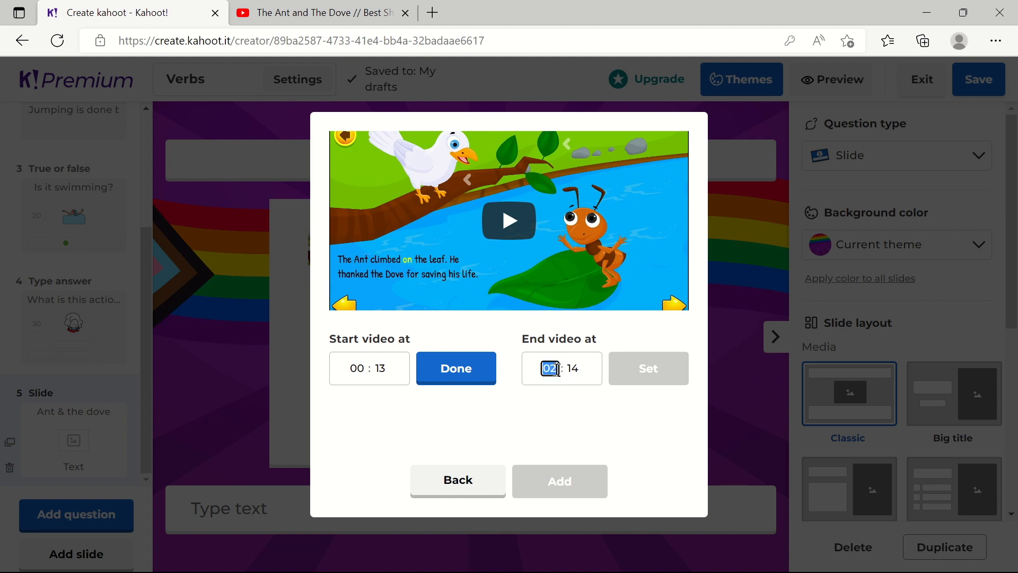
left_click(453, 373)
type("00")
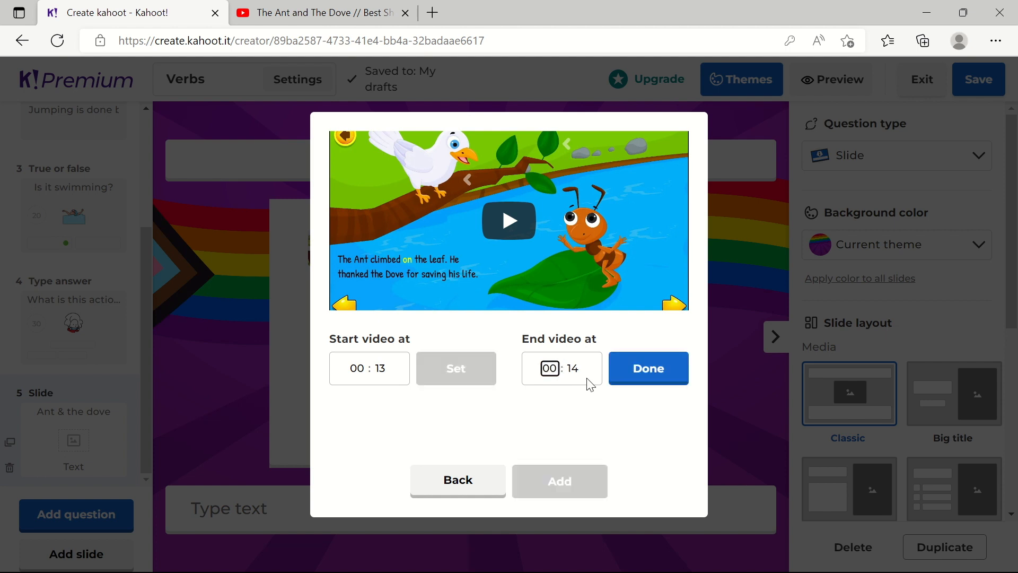
left_click(575, 369)
type("53")
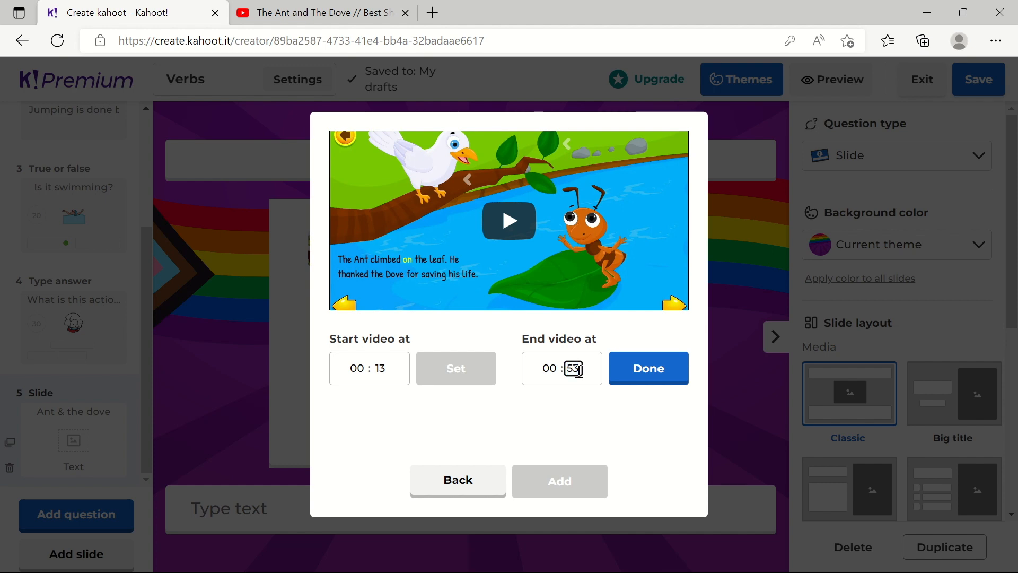
left_click(634, 370)
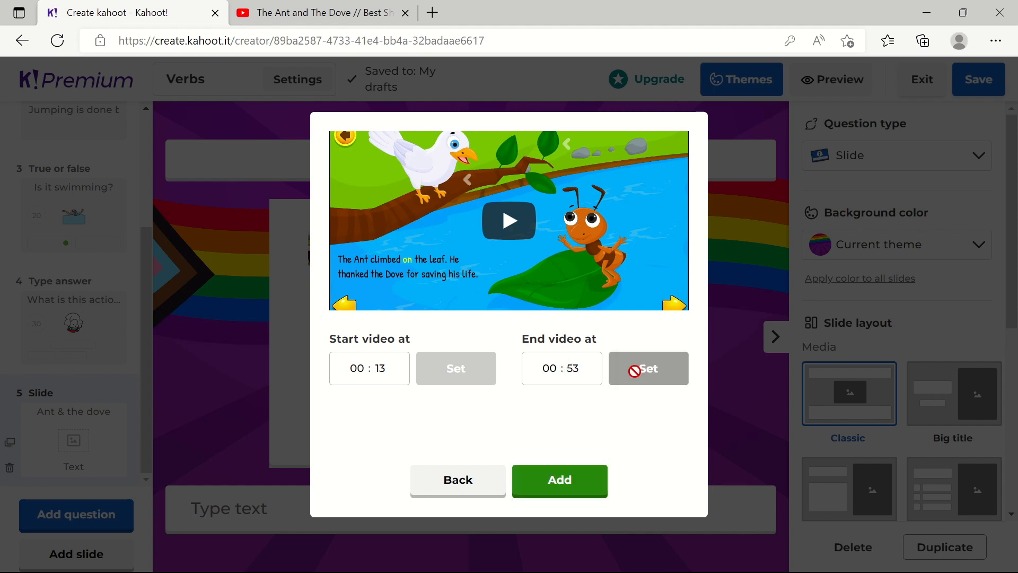
left_click(556, 482)
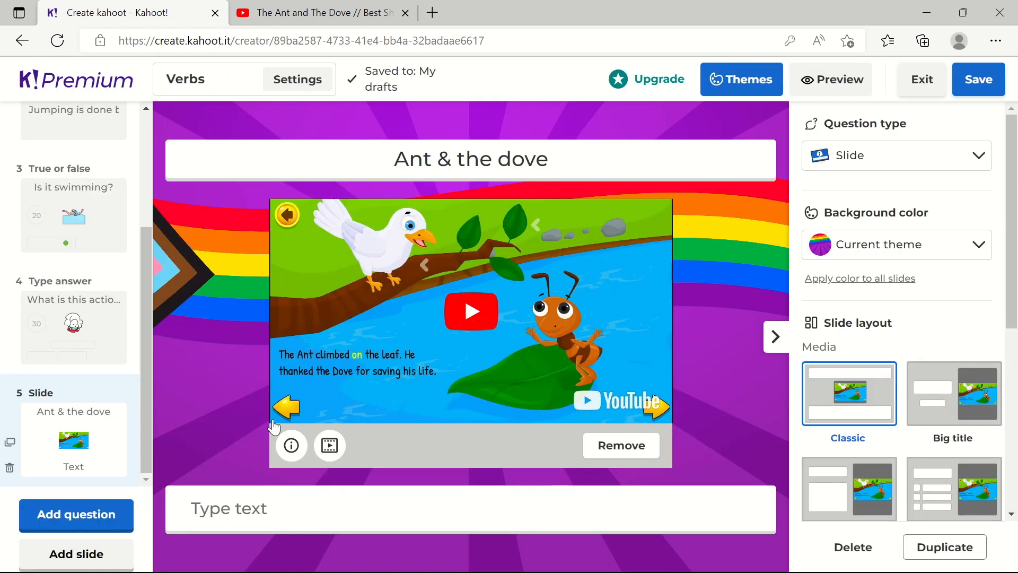
- Enter "Watch the video carefully to answer the question that follow" as the slide text and play the trimmed video
left_click(351, 514)
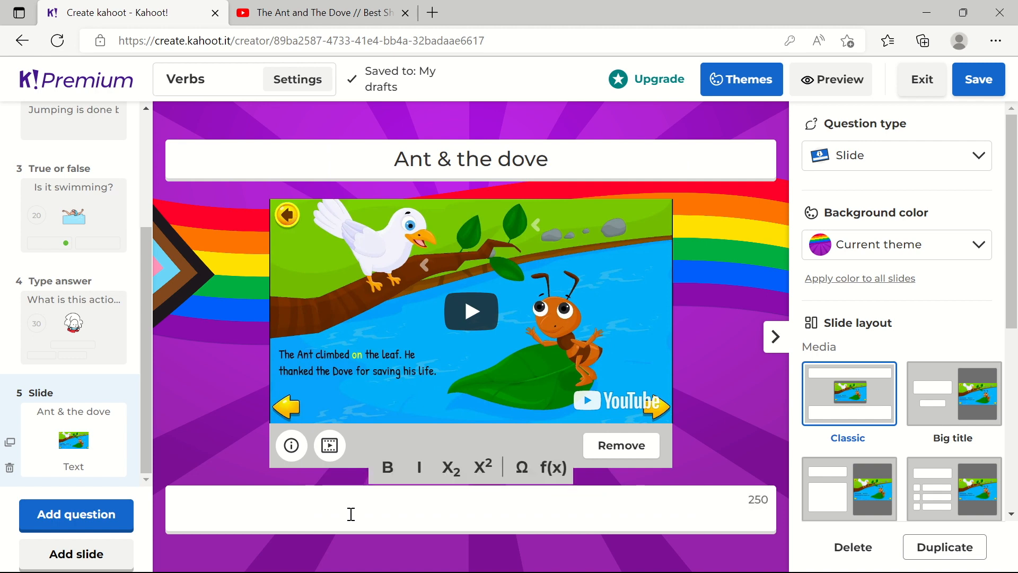
type("Watch the")
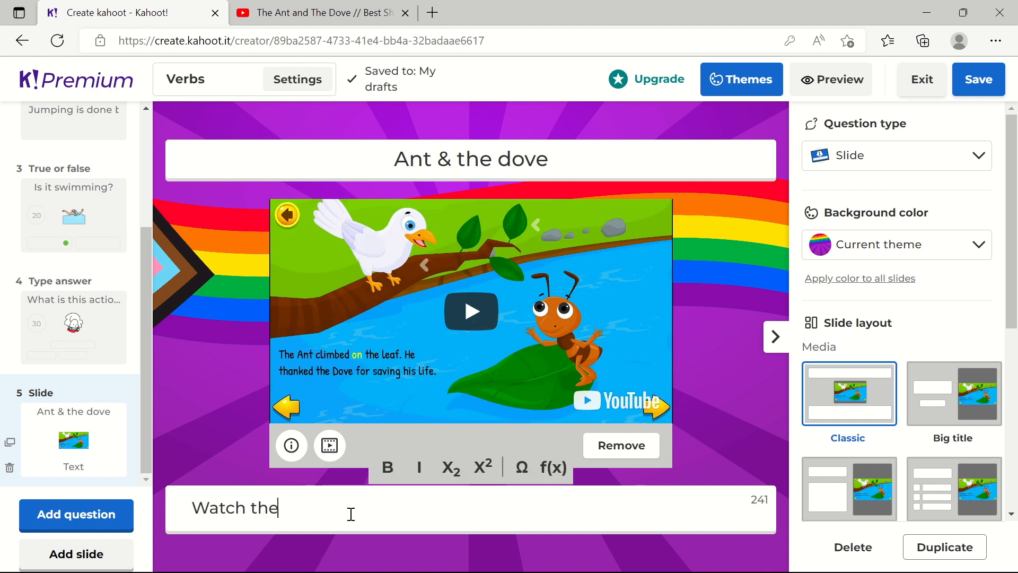
type(" video carefully to answer the question that follow")
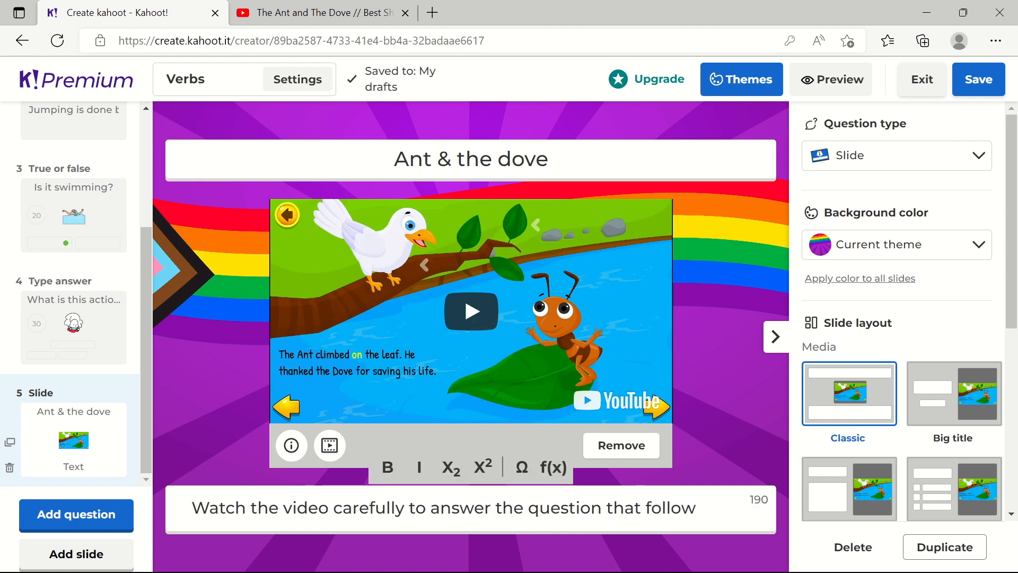
left_click(476, 316)
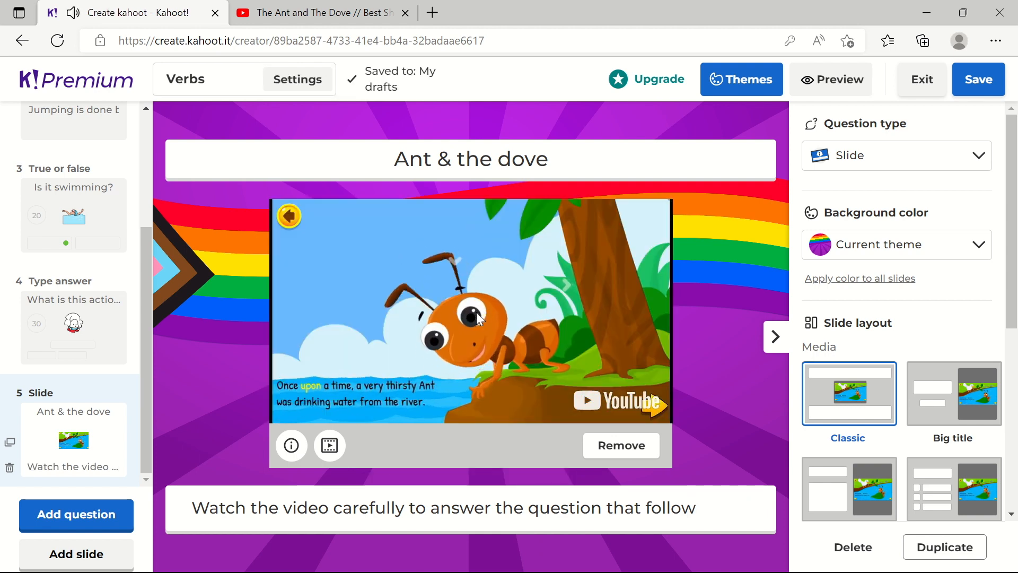
left_click(511, 324)
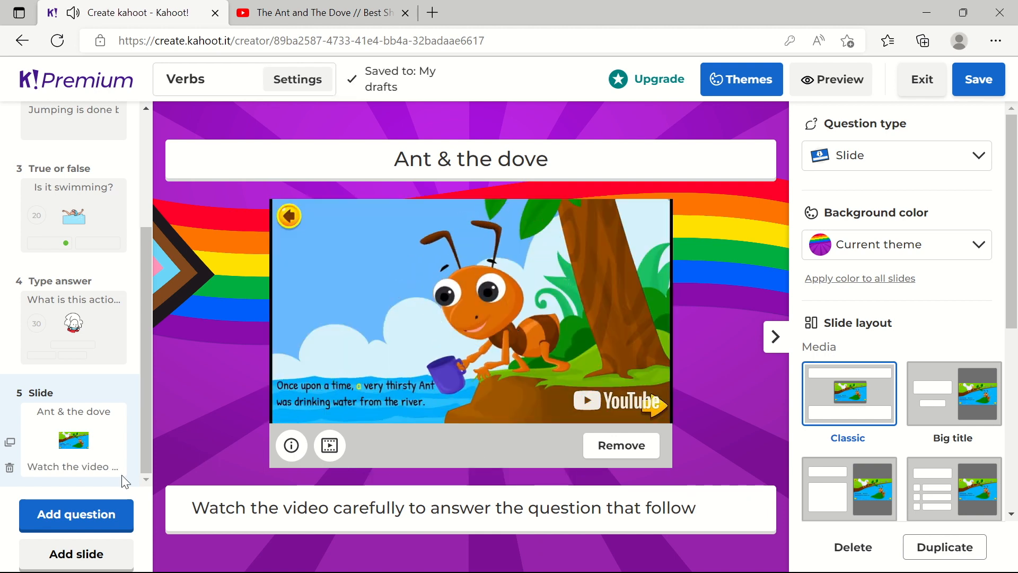
- Add a Puzzle question with the text "Arrange the actions in the order of their occurence in the story"
left_click(49, 523)
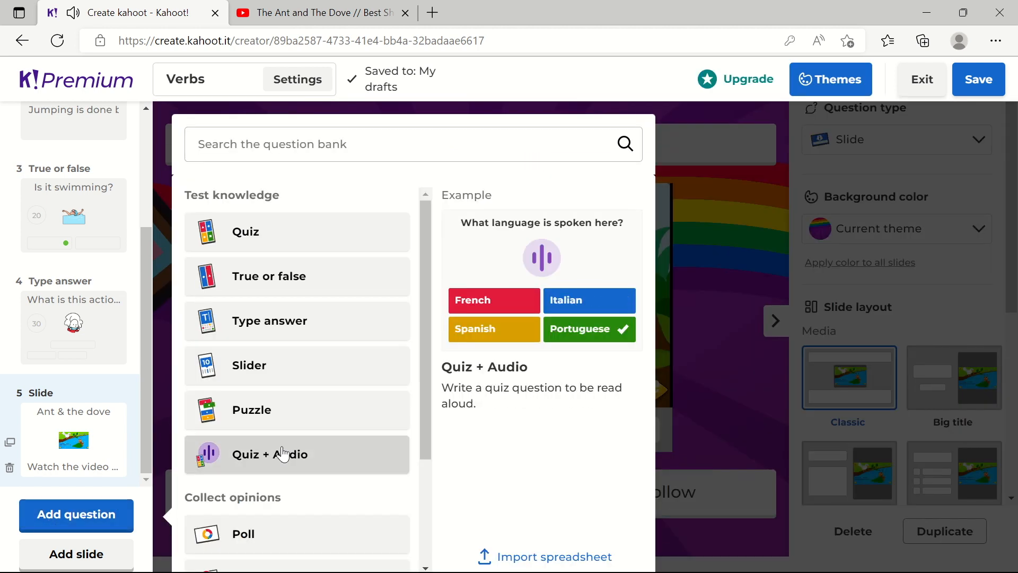
left_click(275, 414)
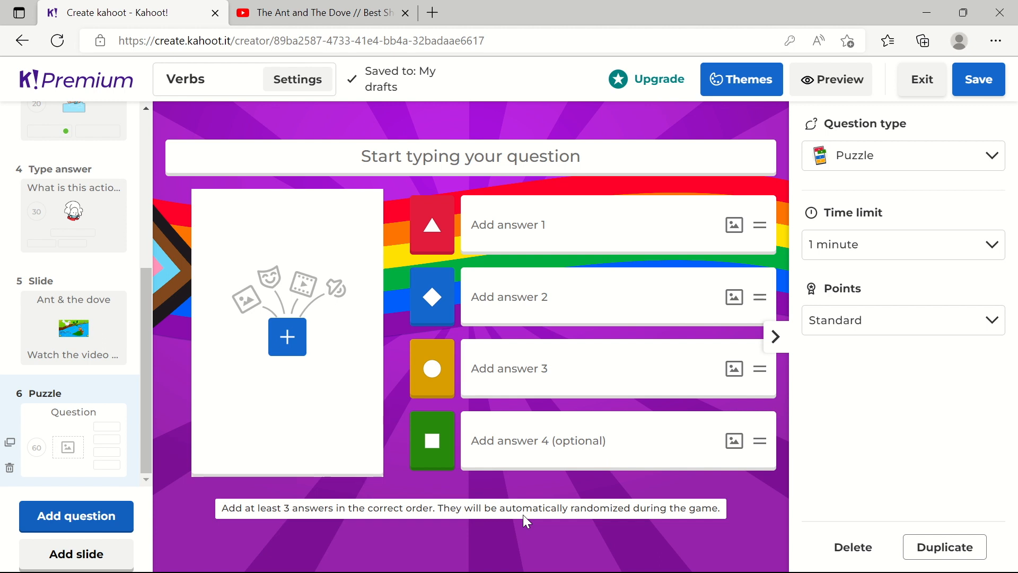
left_click(455, 159)
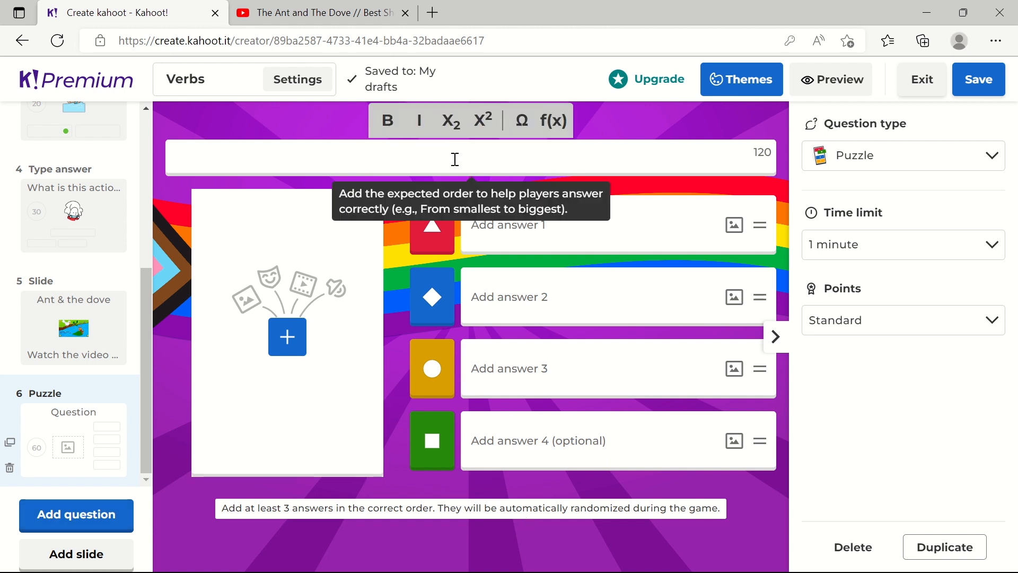
type("Arrange the")
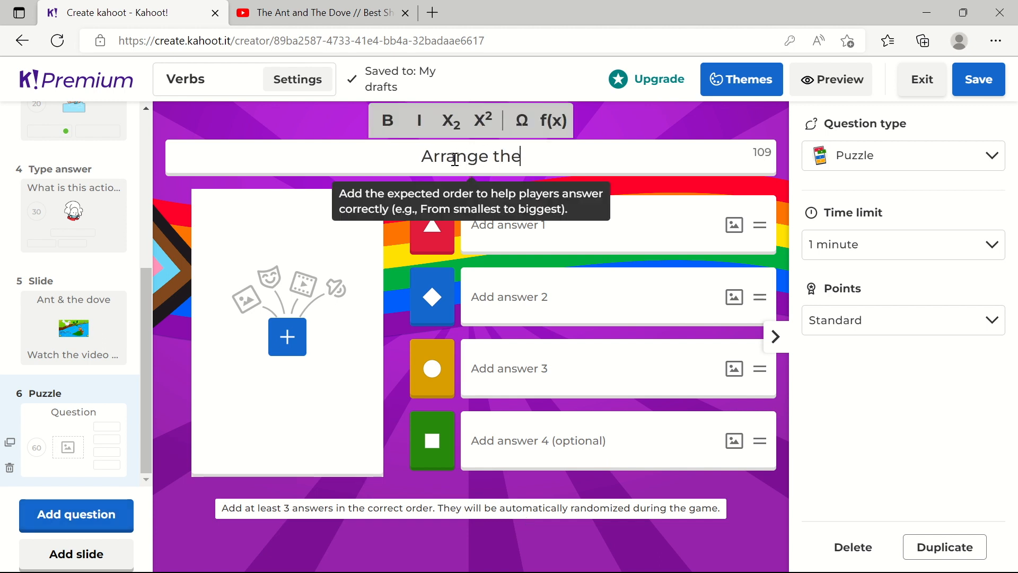
type(" actions in the order of their occurence in the story")
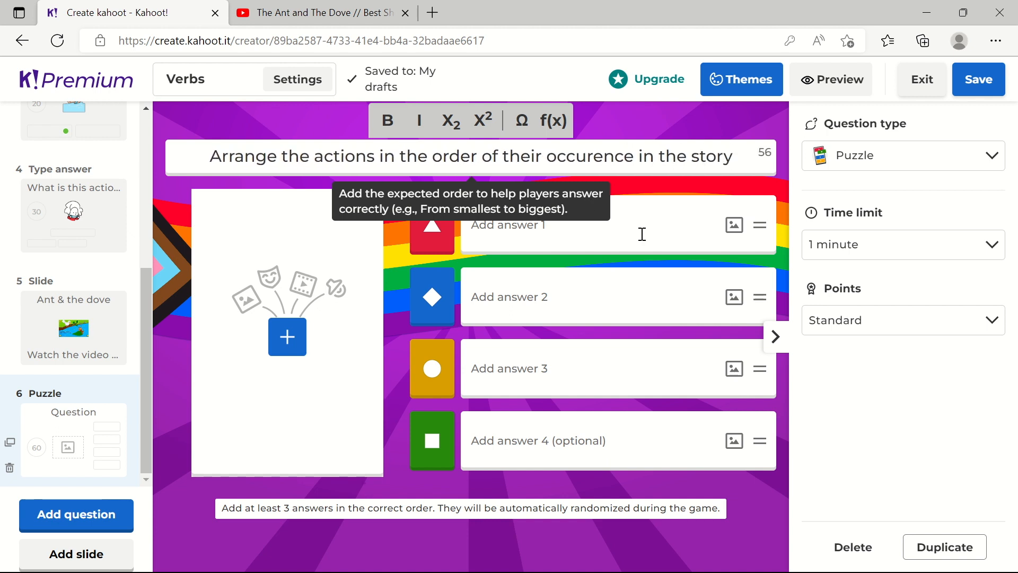
left_click(632, 239)
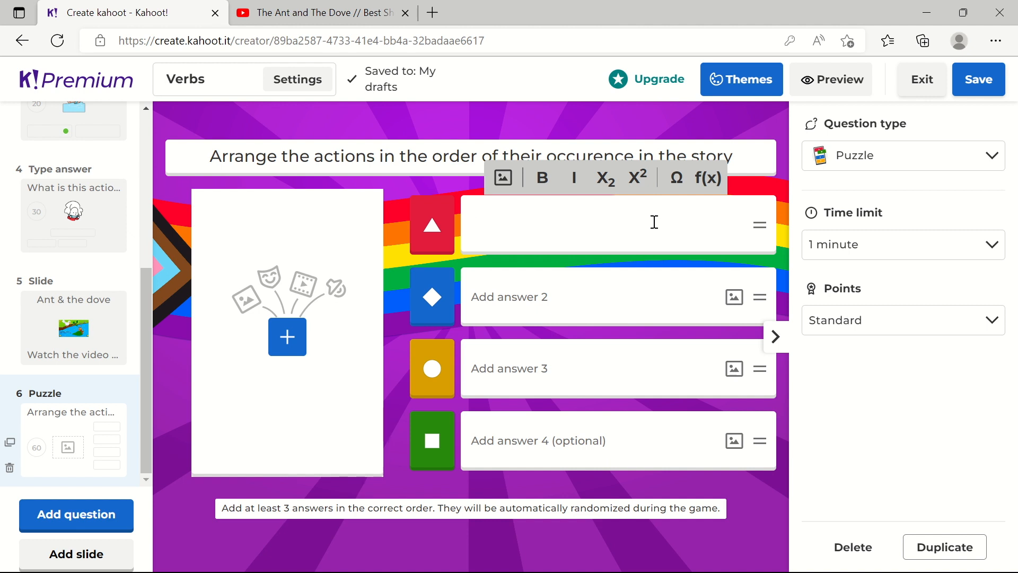
- Enter "Ant is very hungry" and "Ant fell in the water" as the first two answers of the puzzle question
type("Ant is very hungry")
left_click(528, 316)
type("Ant fell")
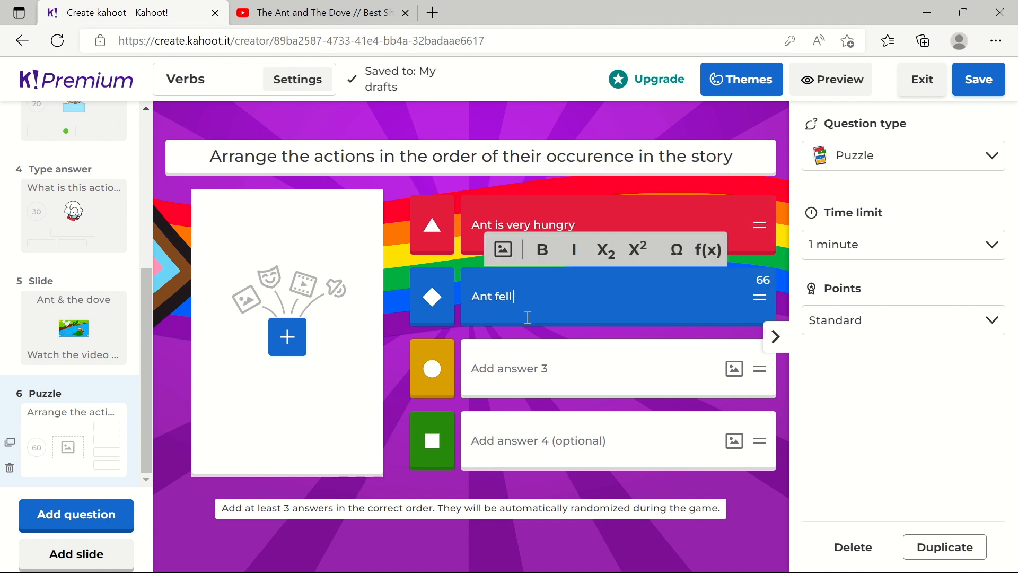
type(" in the water")
- Enter "Dove is siiting on the tree" and "Dove drops the leaf" as puzzle answers 3 and 4, and set the question to double points
left_click(554, 370)
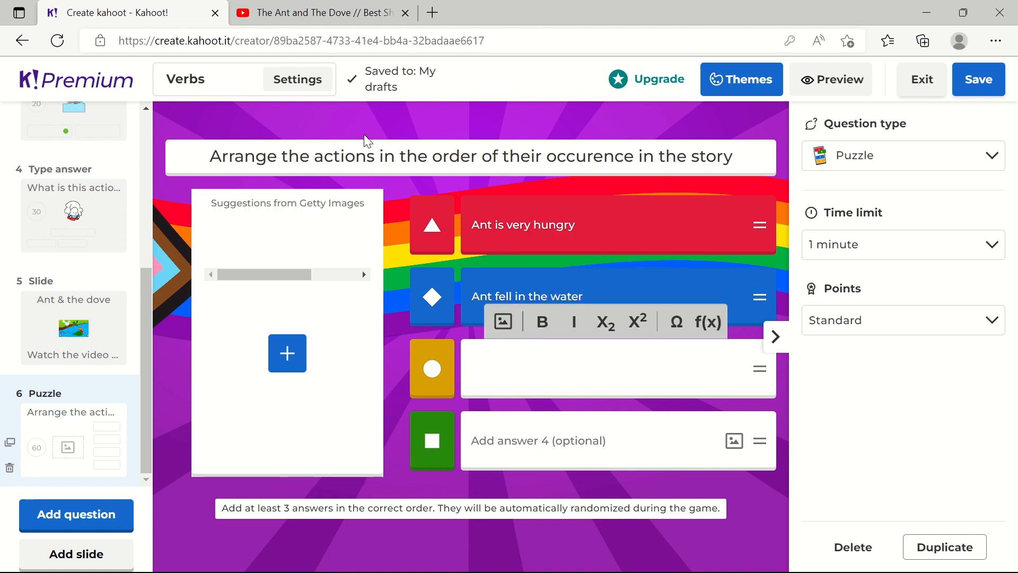
type("Dove is siiting on the tree")
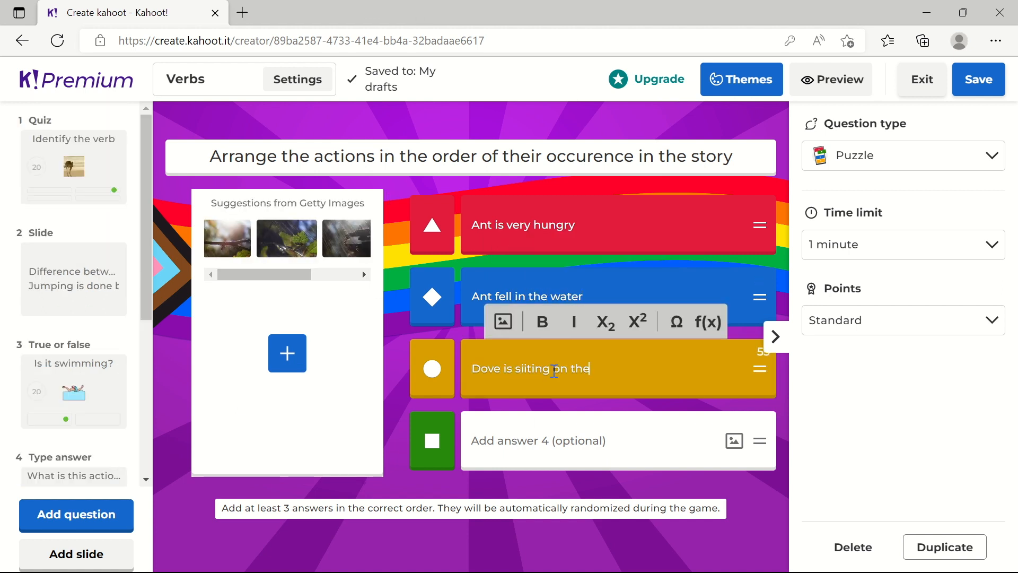
left_click(517, 431)
type("Dove drops the leaf")
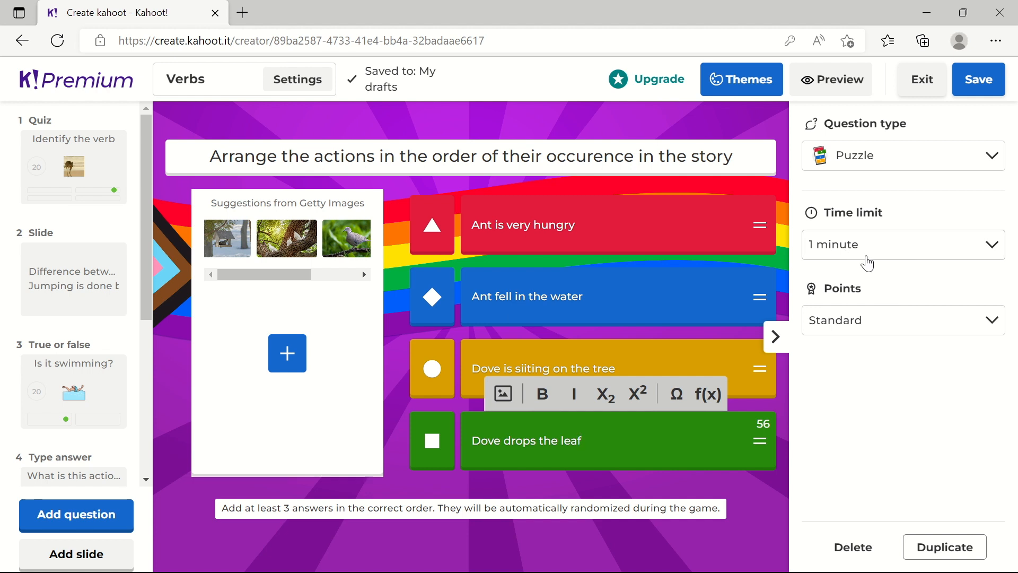
left_click(889, 320)
left_click(848, 445)
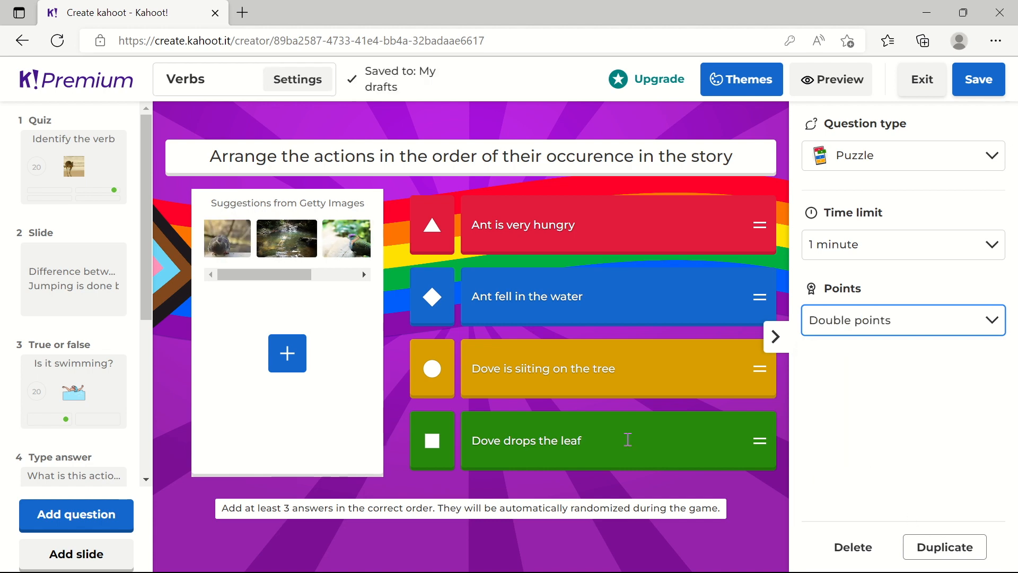
- Add a Slider question with the text "How many nouns were in the story?"
scroll(64, 492, "down", 5)
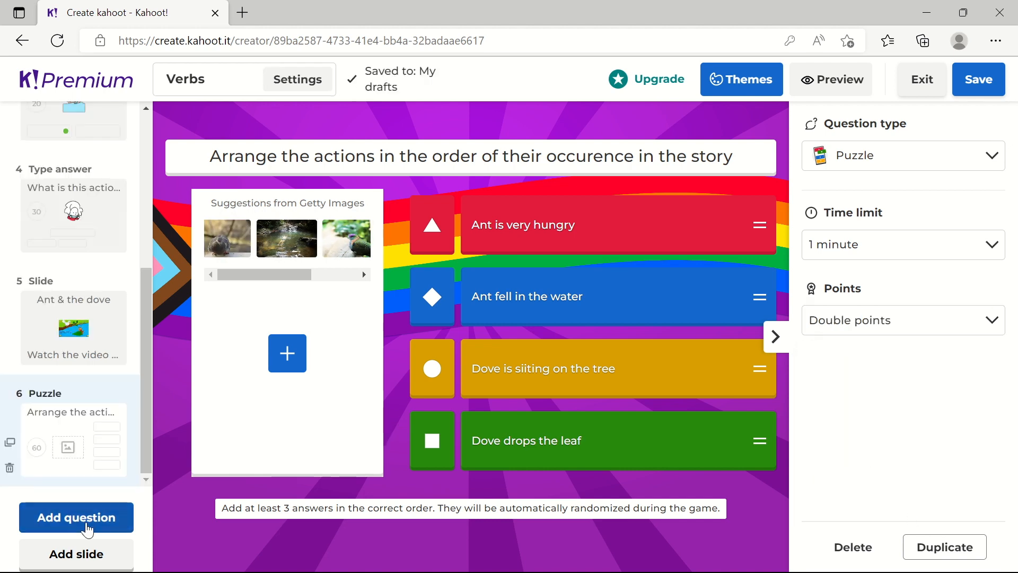
left_click(86, 525)
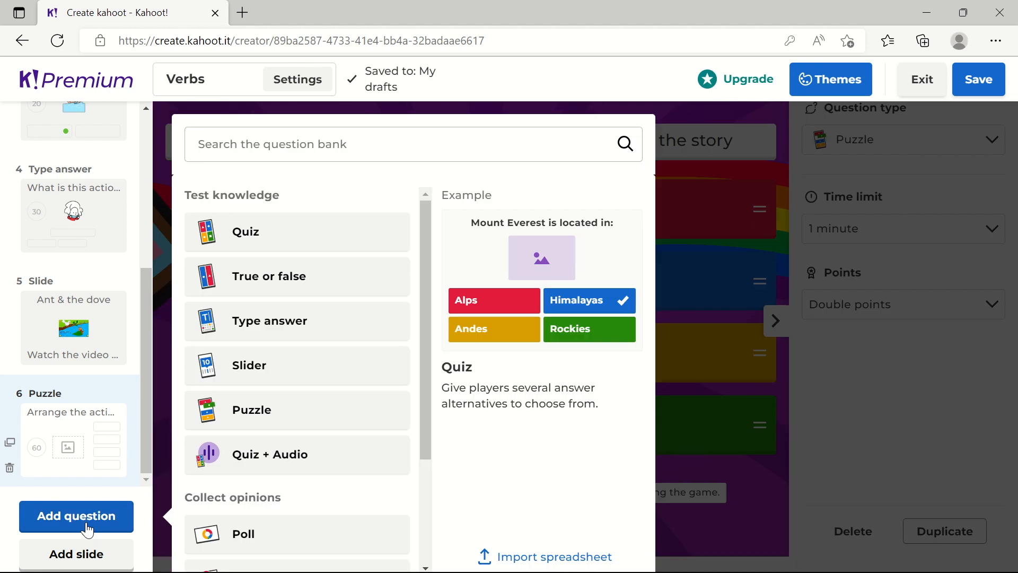
left_click(256, 365)
left_click(436, 152)
type("How many nouns were th")
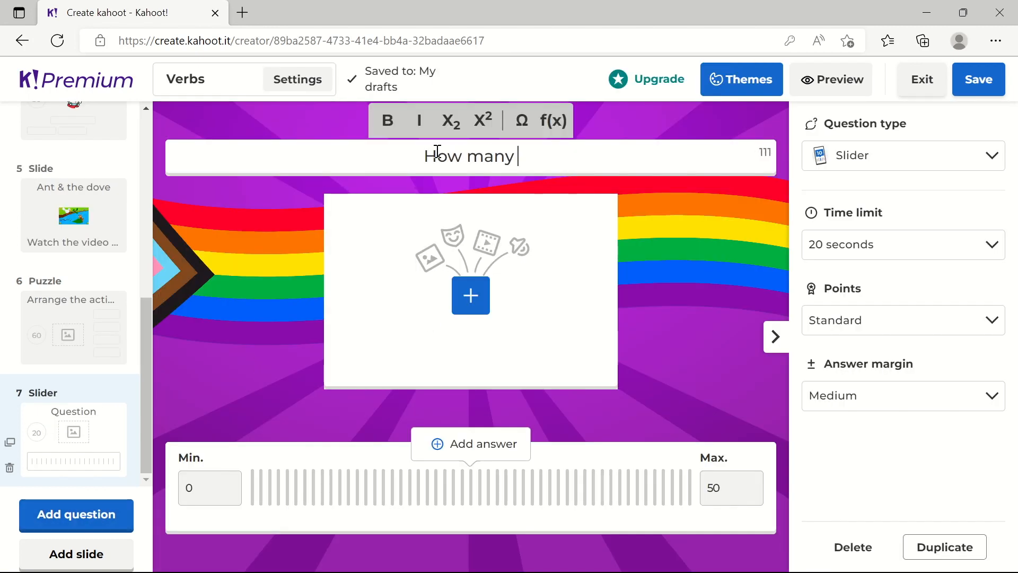
key("BackSpace")
key("BackSpace")
type("in the story")
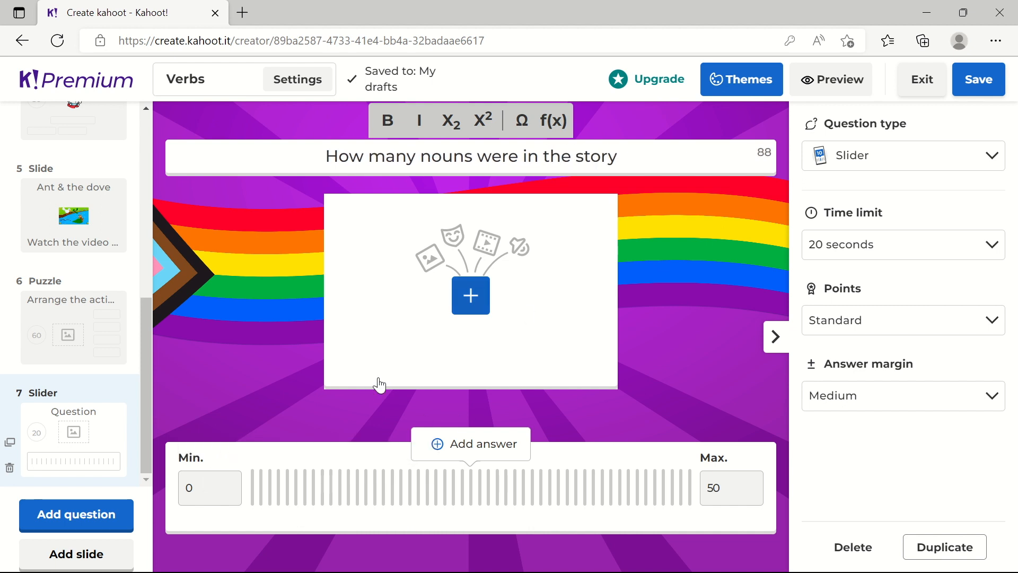
type("?")
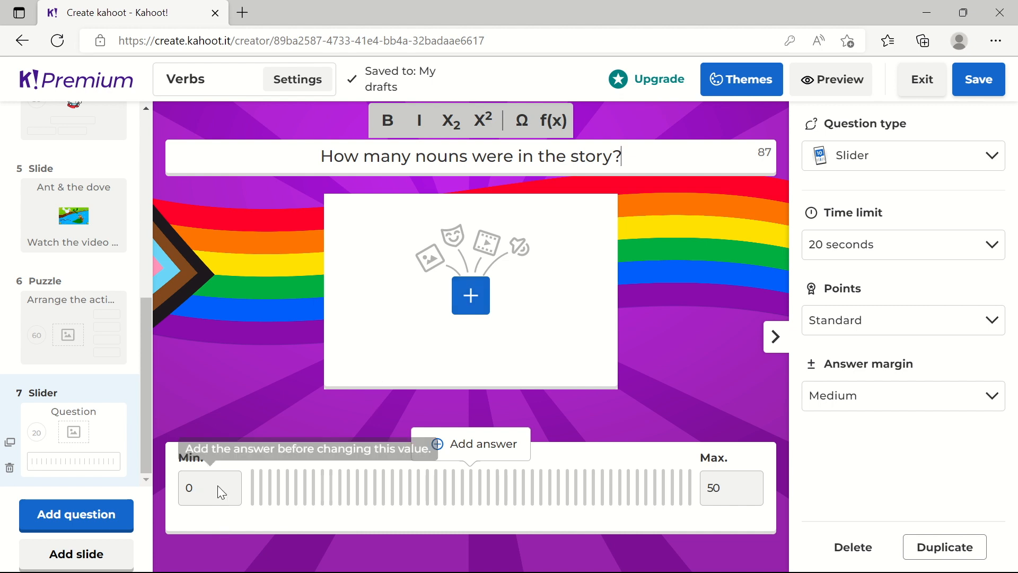
- Set 6 as the correct answer of the slider question
left_click(727, 492)
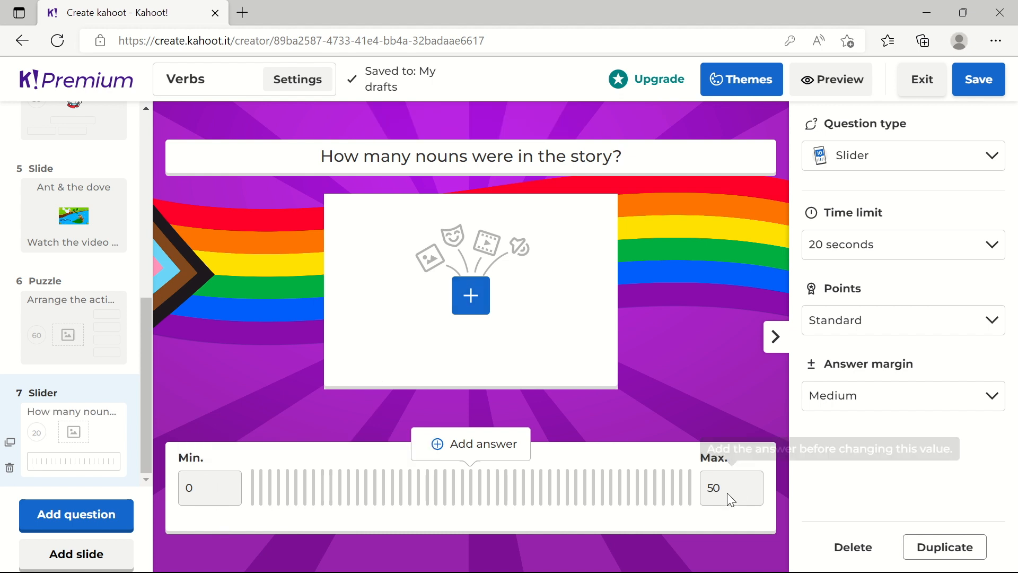
left_click(457, 451)
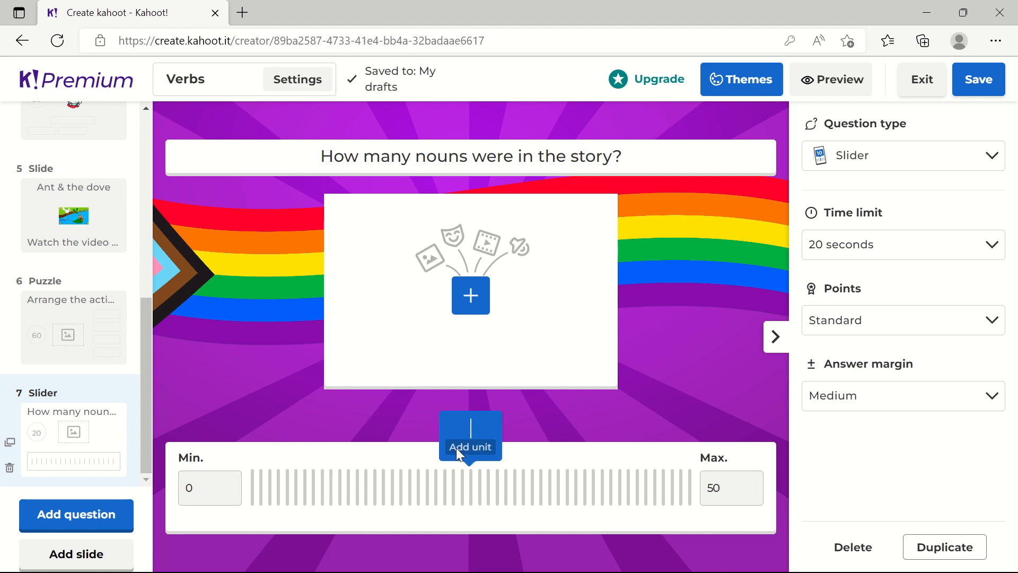
type("6")
left_click(551, 536)
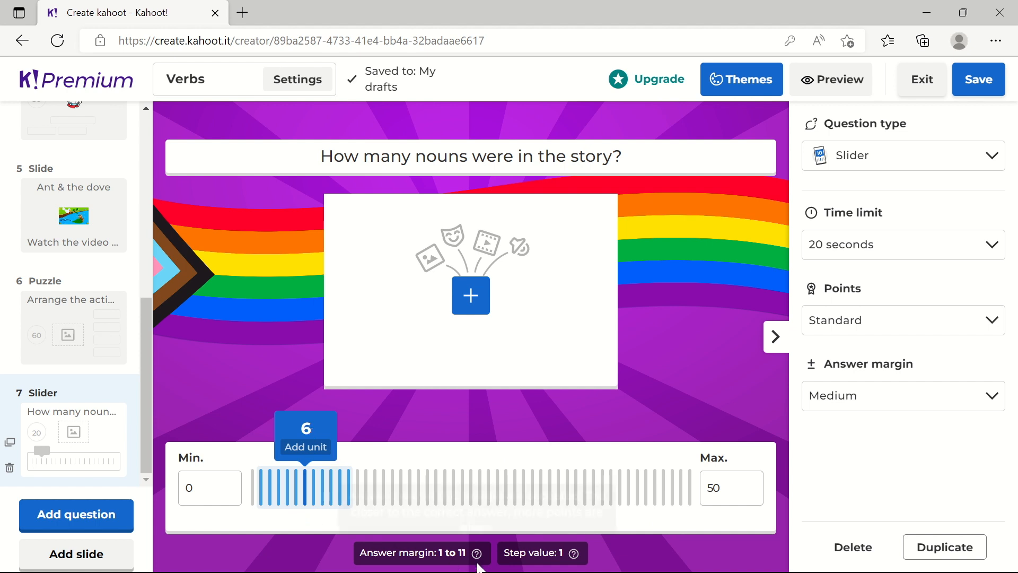
mouse_move(473, 560)
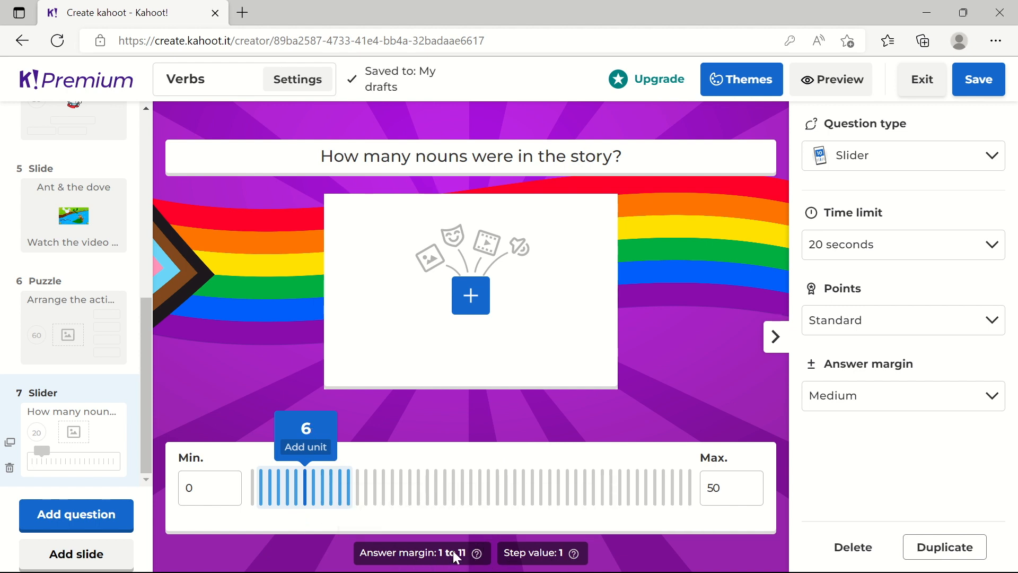
- Set the maximum value of the slider to 10
left_click(714, 487)
key("BackSpace")
key("BackSpace")
left_click(648, 393)
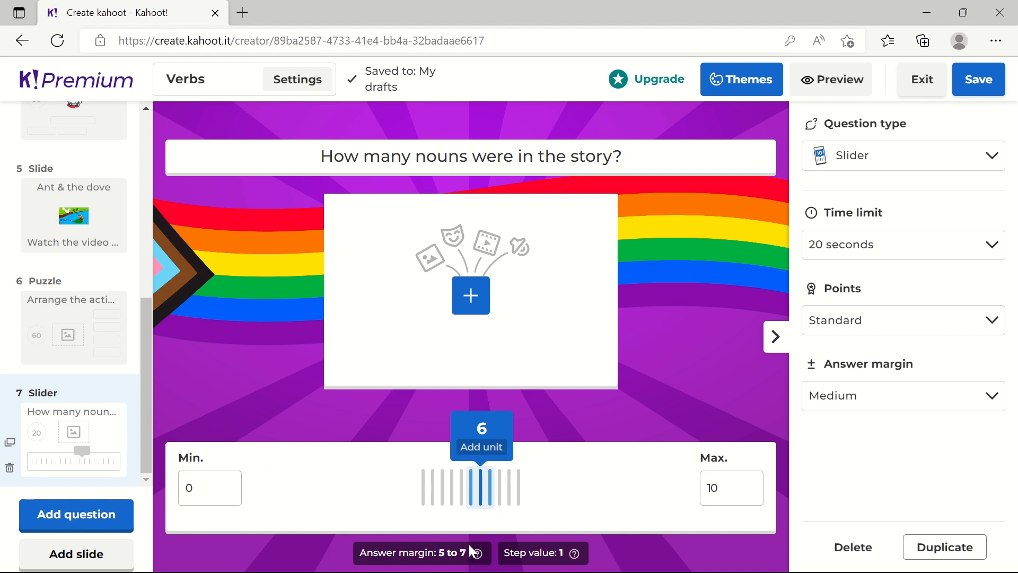
mouse_move(478, 555)
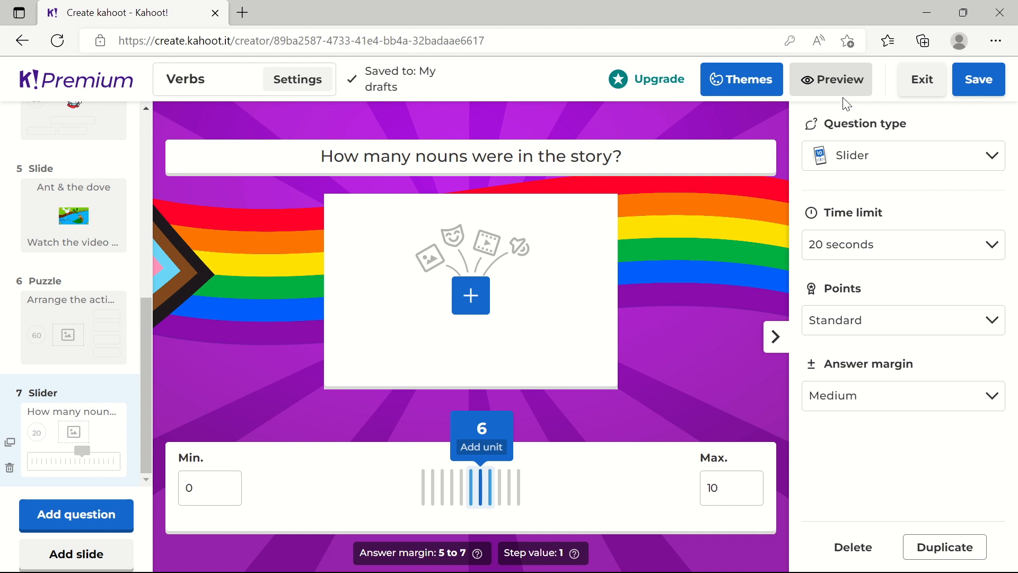
- Preview the slider question, exit the preview and save the finished kahoot
left_click(836, 77)
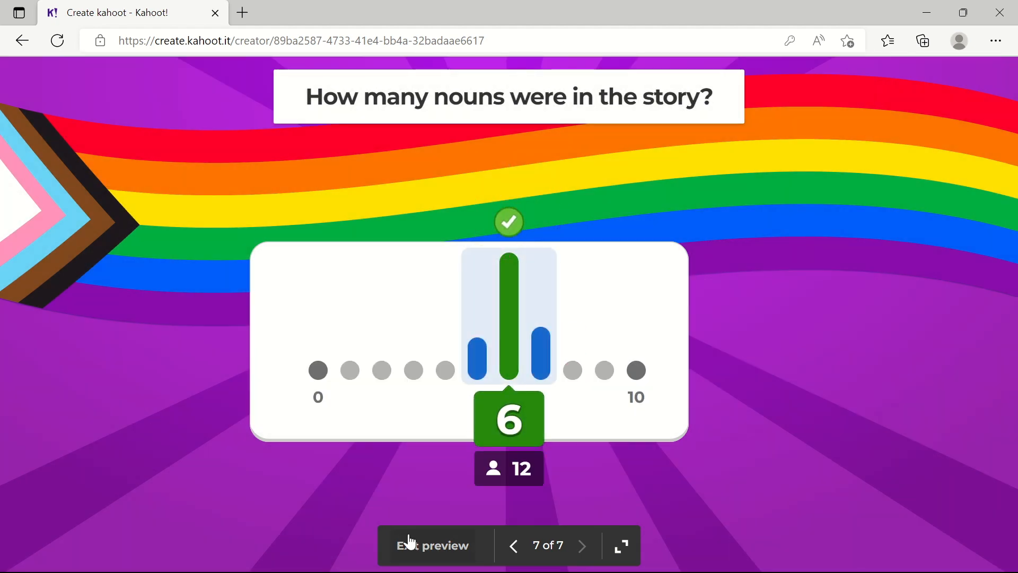
left_click(410, 540)
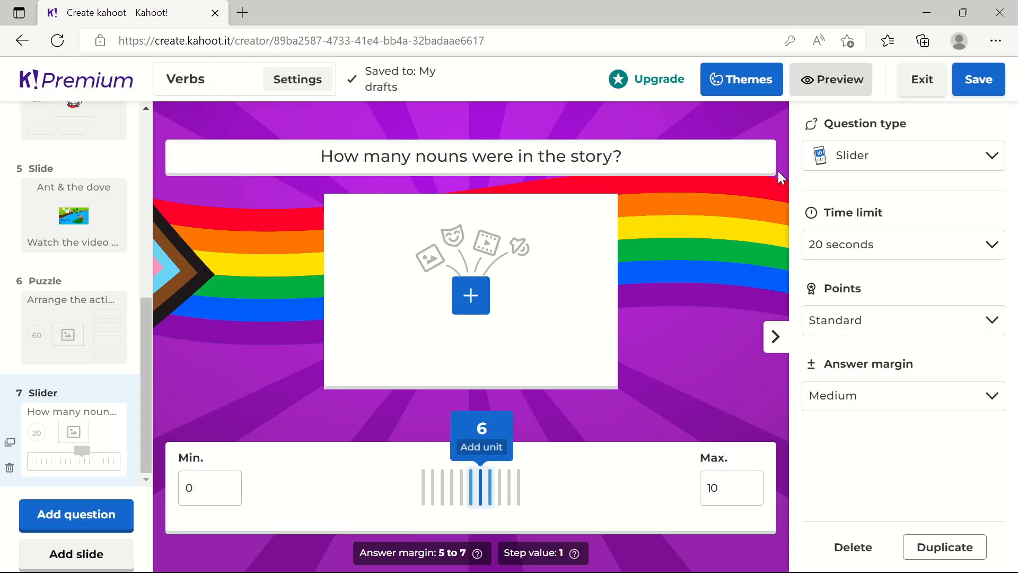
left_click(981, 86)
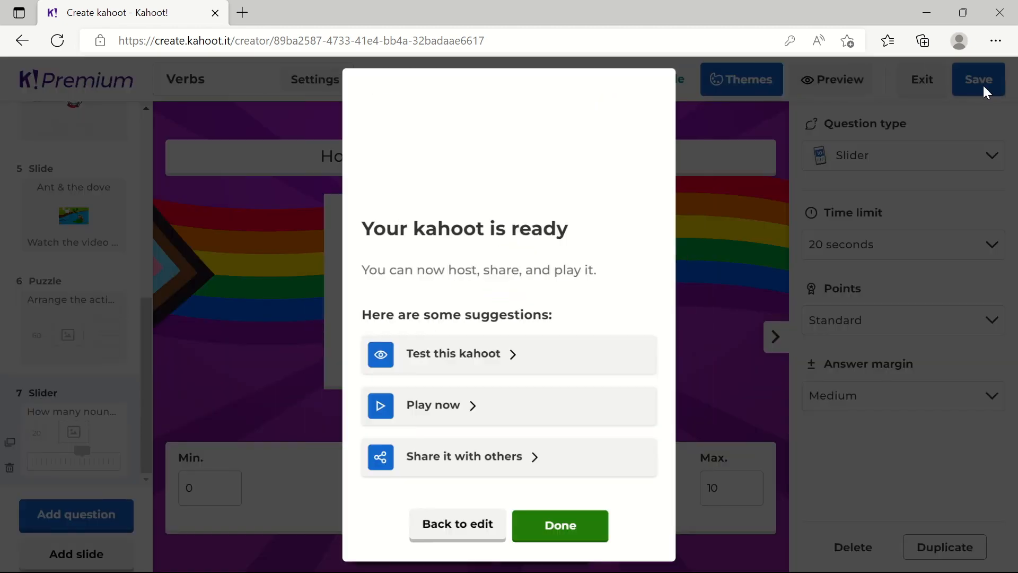